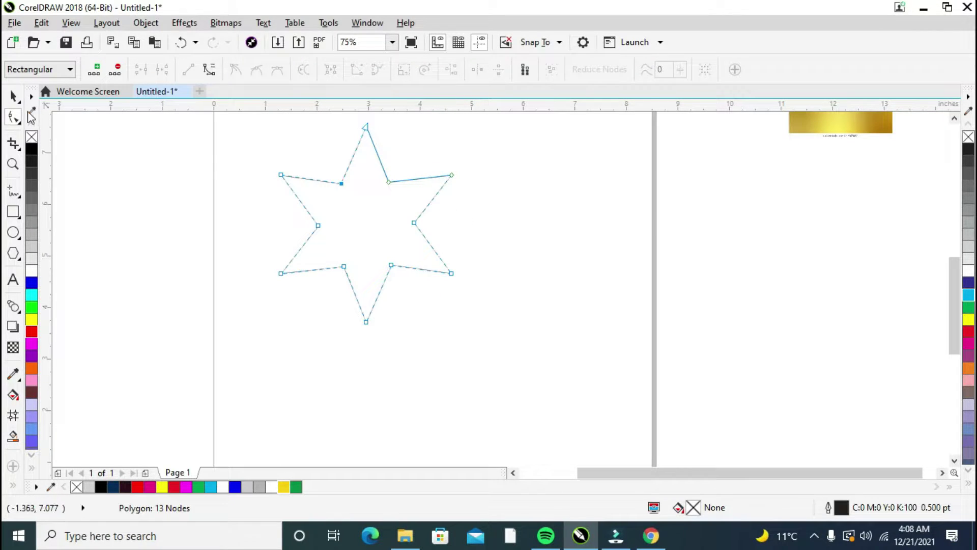
# - Move the six-pointed star slightly down and draw a straight vertical line joining its top and bottom tips
pyautogui.click(13, 96)
pyautogui.press('space')
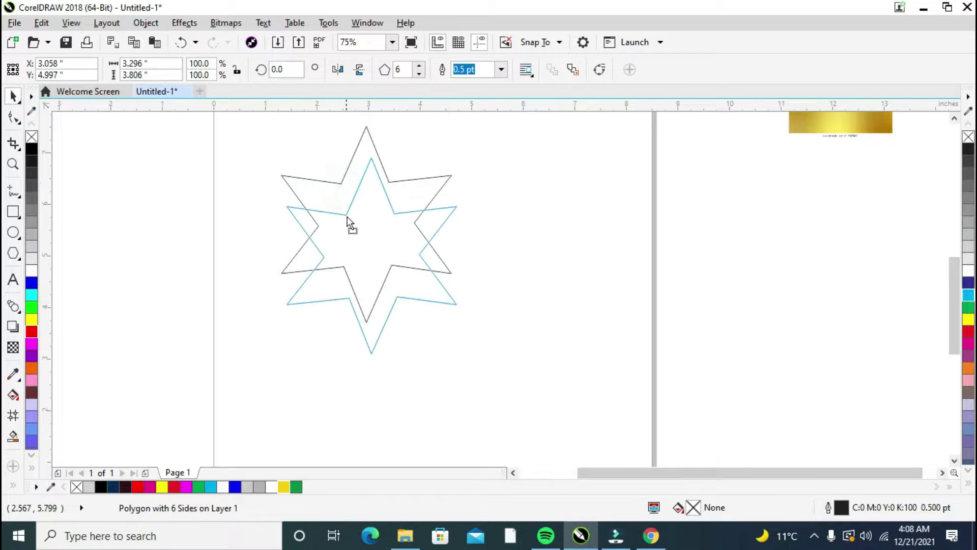
pyautogui.click(14, 191)
pyautogui.click(373, 162)
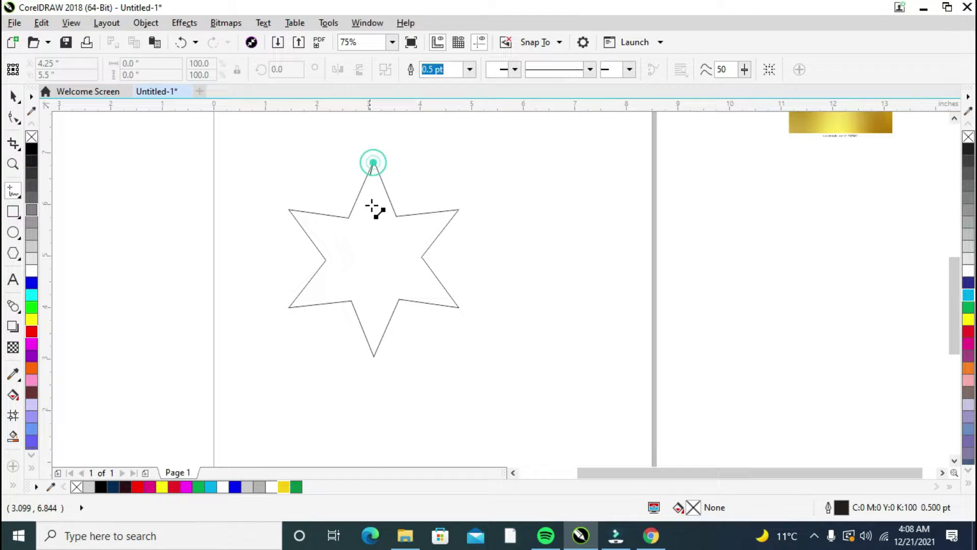
pyautogui.click(373, 356)
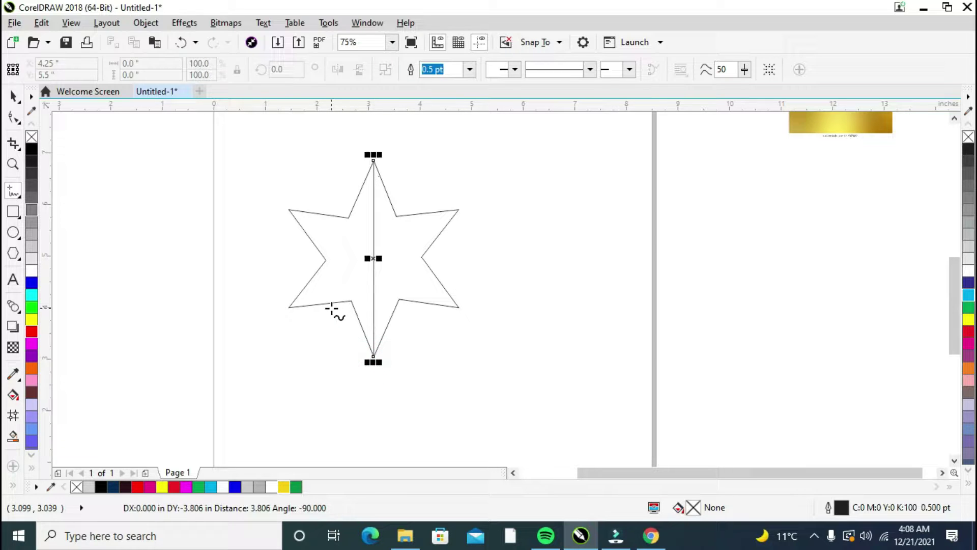
pyautogui.click(288, 308)
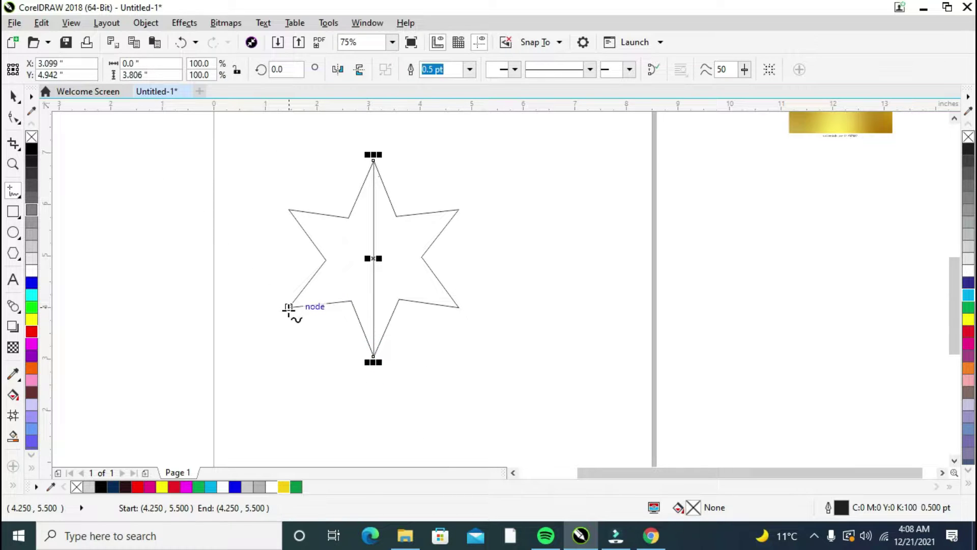
pyautogui.click(455, 210)
pyautogui.hotkey('ctrl', 'z')
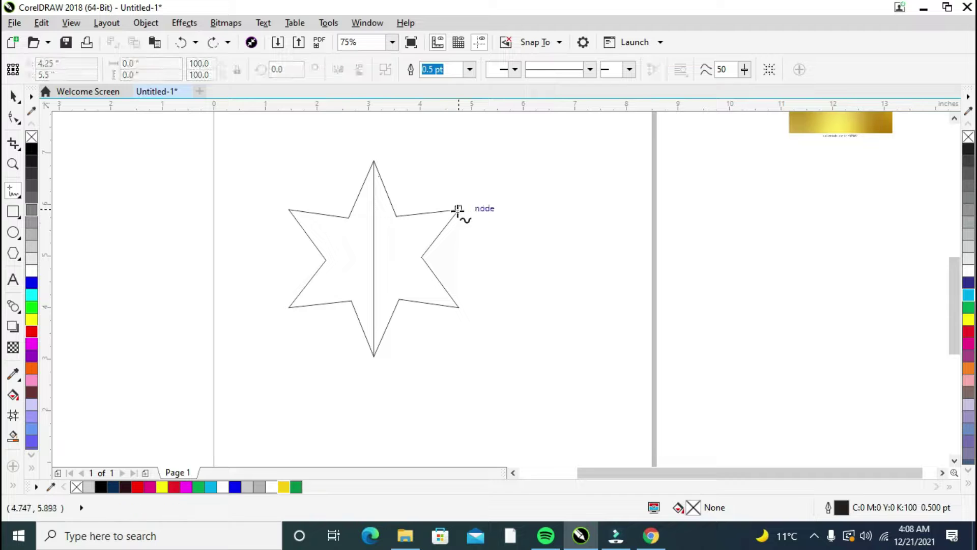
# - Draw two diagonal lines through the star's centre, joining the opposite outer tips on its left and right sides
pyautogui.click(456, 210)
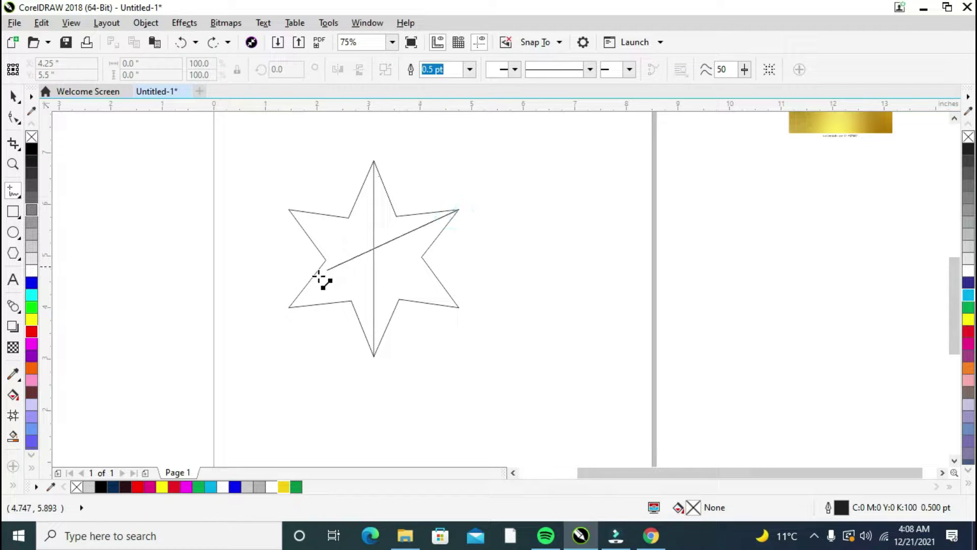
pyautogui.click(289, 307)
pyautogui.click(288, 209)
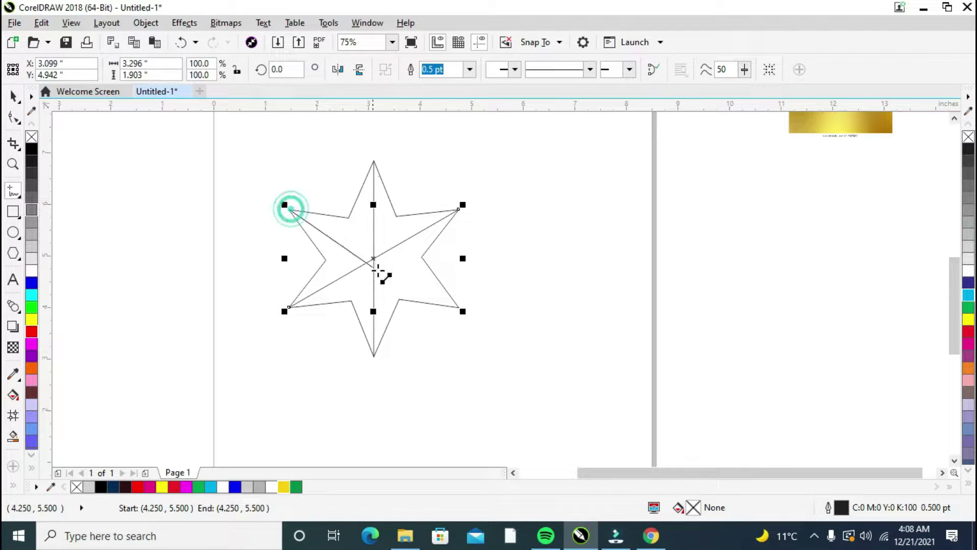
pyautogui.click(459, 307)
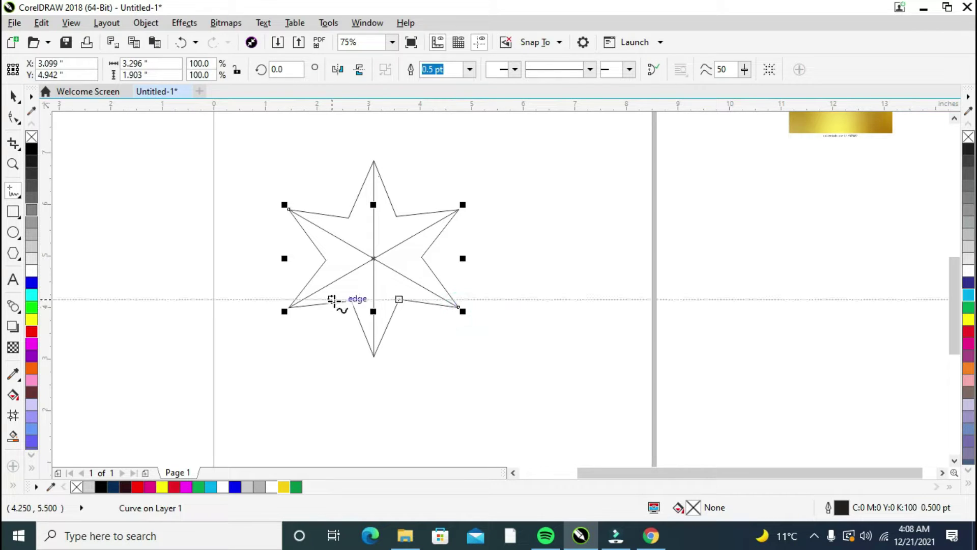
# - Draw lines joining the star's upper-right and lower-left inner corners, and its left and right inner corners
pyautogui.click(351, 300)
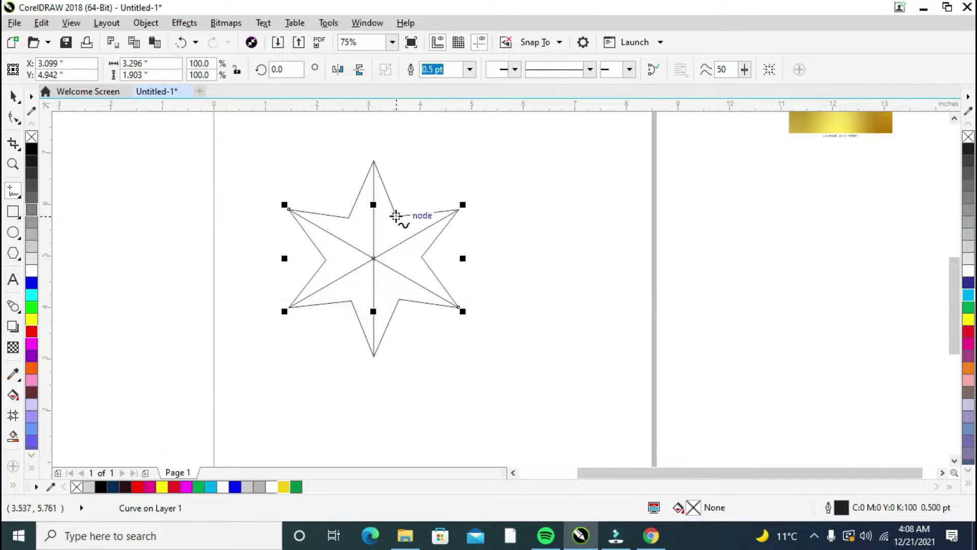
pyautogui.click(395, 215)
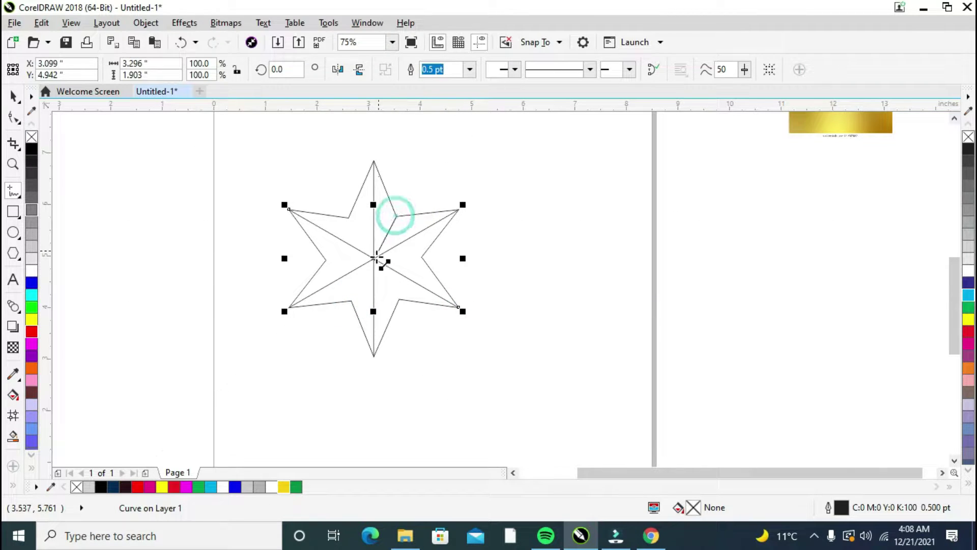
pyautogui.click(351, 299)
pyautogui.click(326, 260)
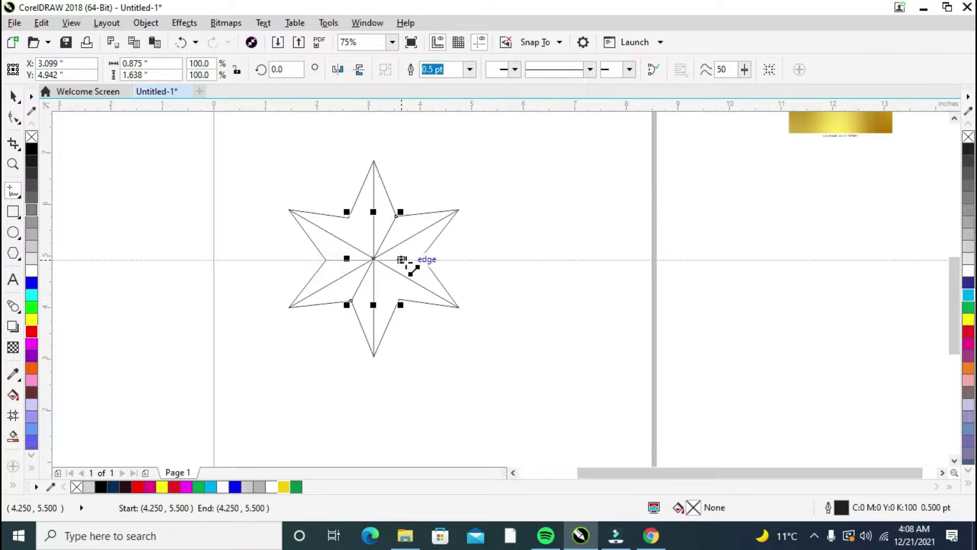
pyautogui.click(422, 257)
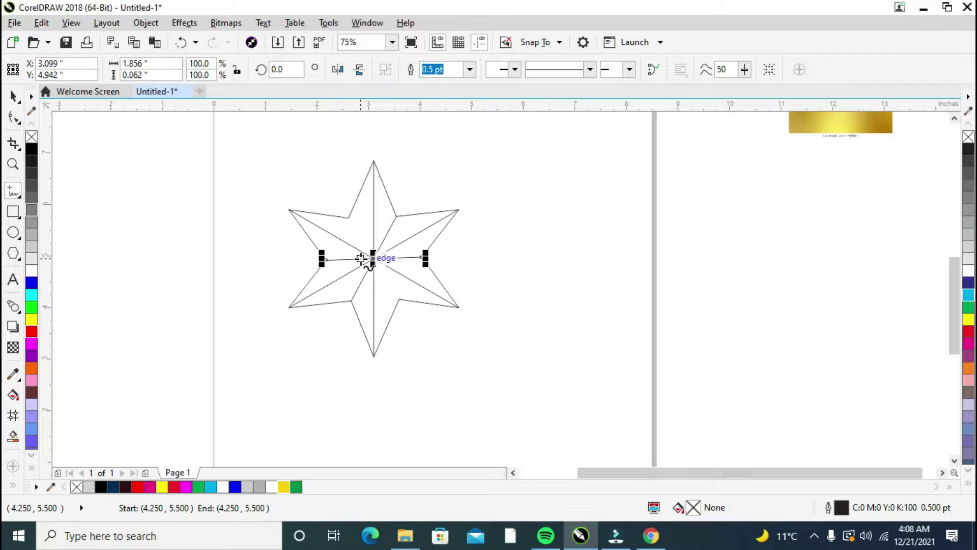
# - Draw the remaining line through the centre, from the star's upper-left inner corner to its lower-right inner corner
pyautogui.hscroll(-3, 622, 343)
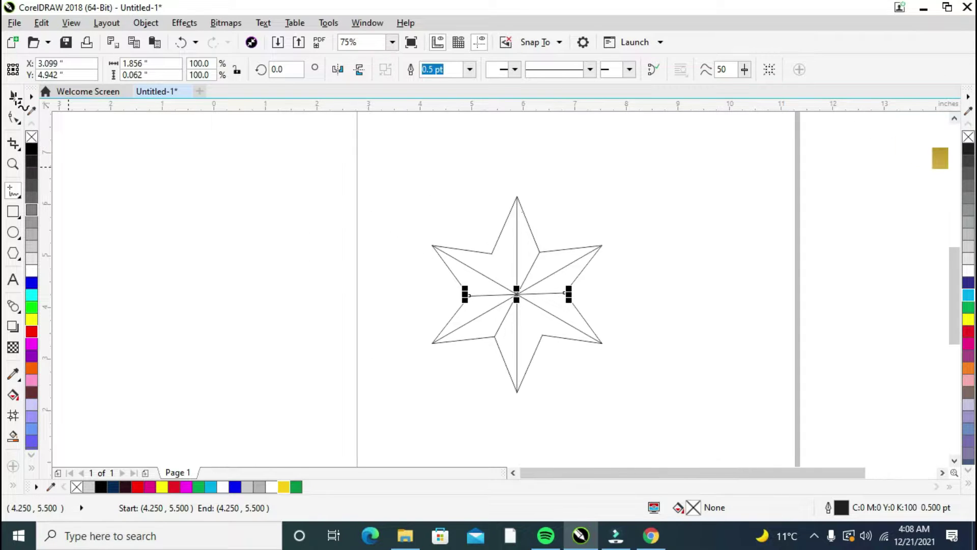
pyautogui.scroll(4, 623, 331)
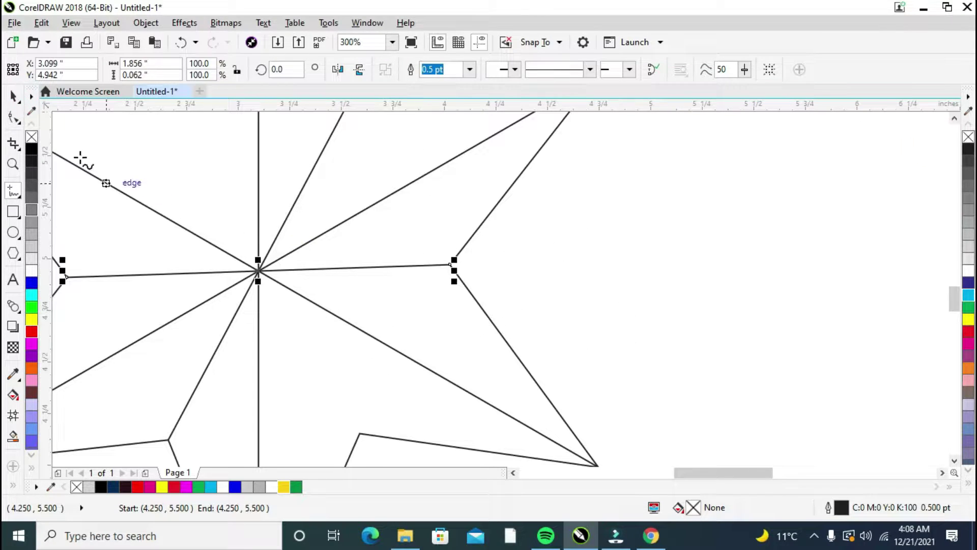
pyautogui.click(13, 96)
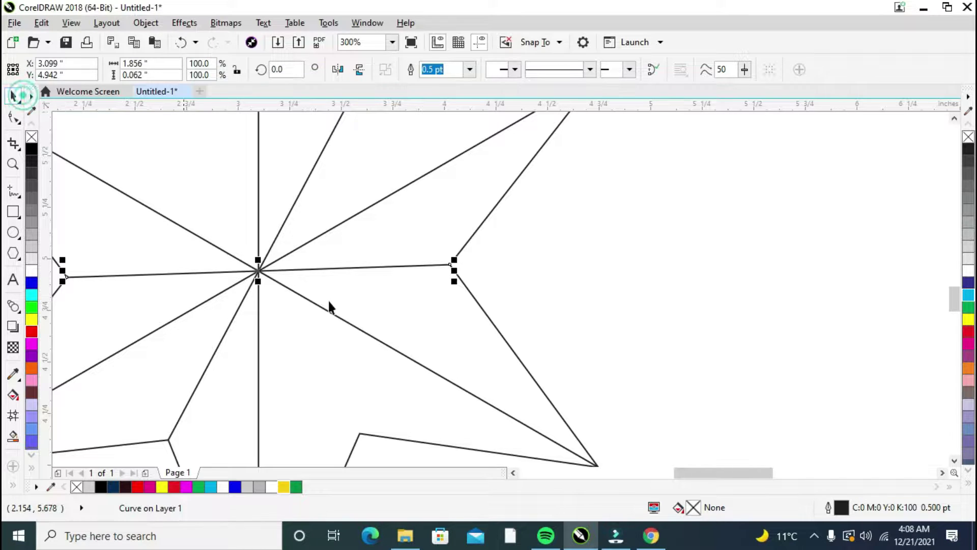
pyautogui.scroll(-2, 378, 318)
pyautogui.click(483, 243)
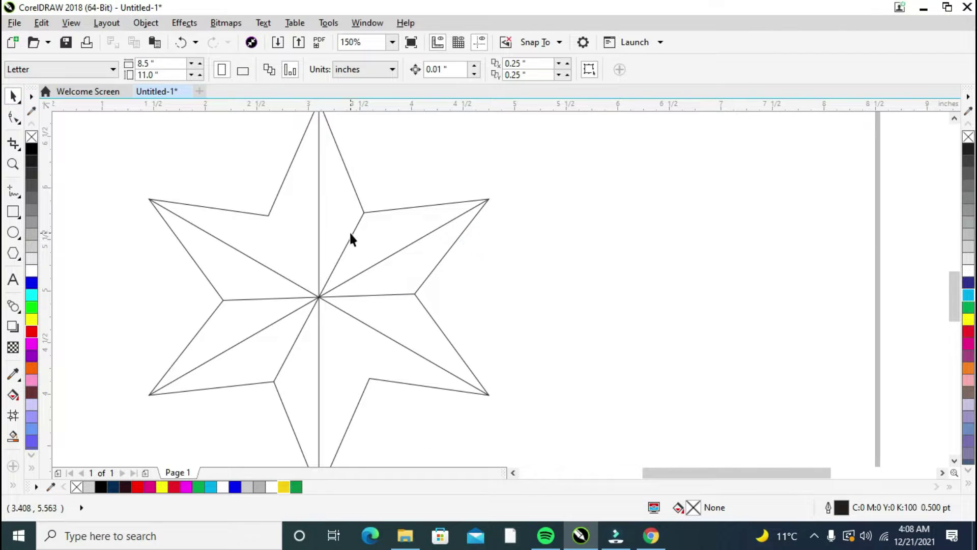
pyautogui.click(350, 234)
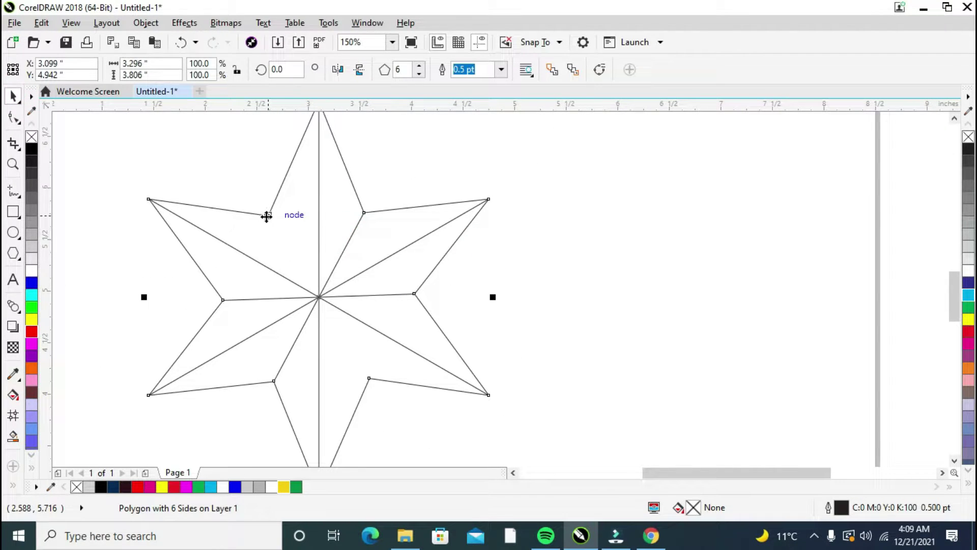
pyautogui.click(13, 192)
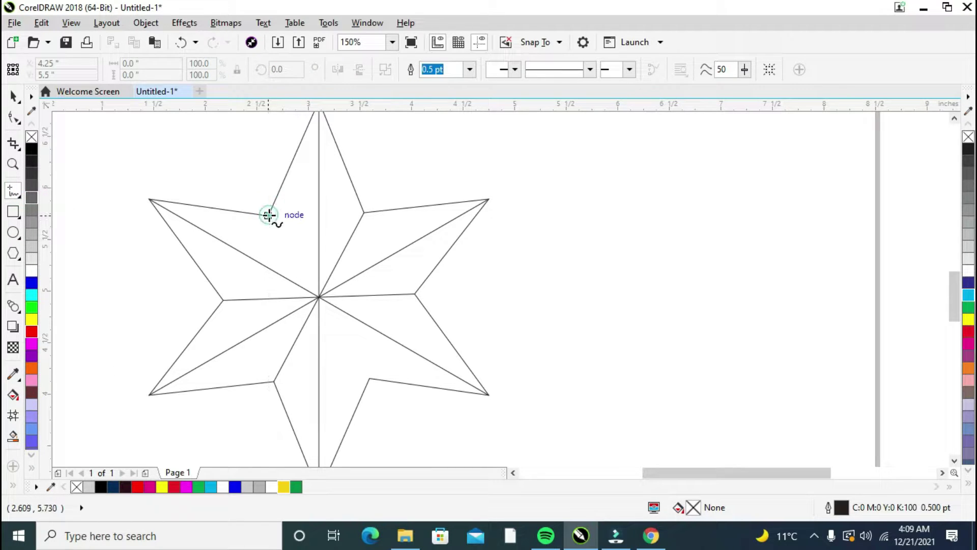
pyautogui.moveTo(269, 214)
pyautogui.mouseDown()
pyautogui.moveTo(376, 388)
pyautogui.moveTo(369, 377)
pyautogui.mouseUp()
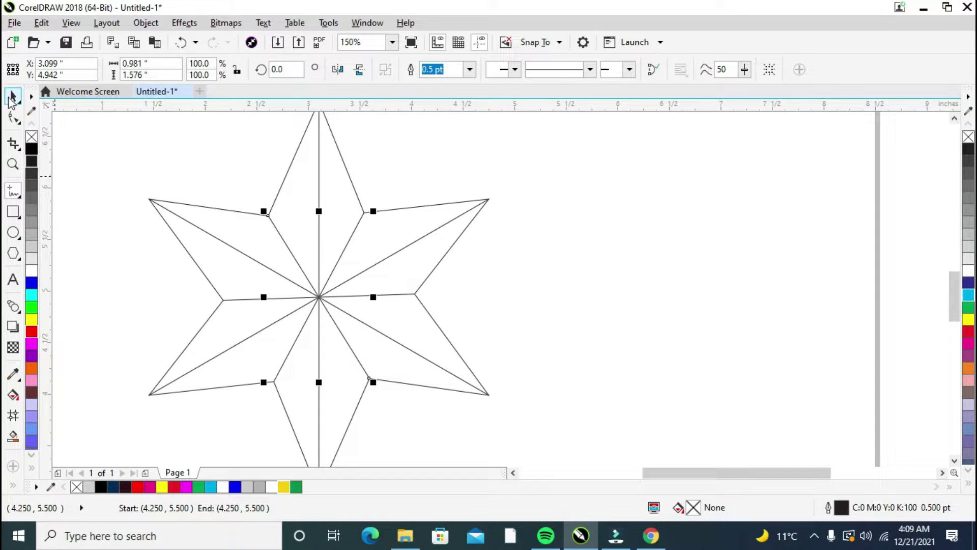
pyautogui.click(12, 96)
pyautogui.click(190, 174)
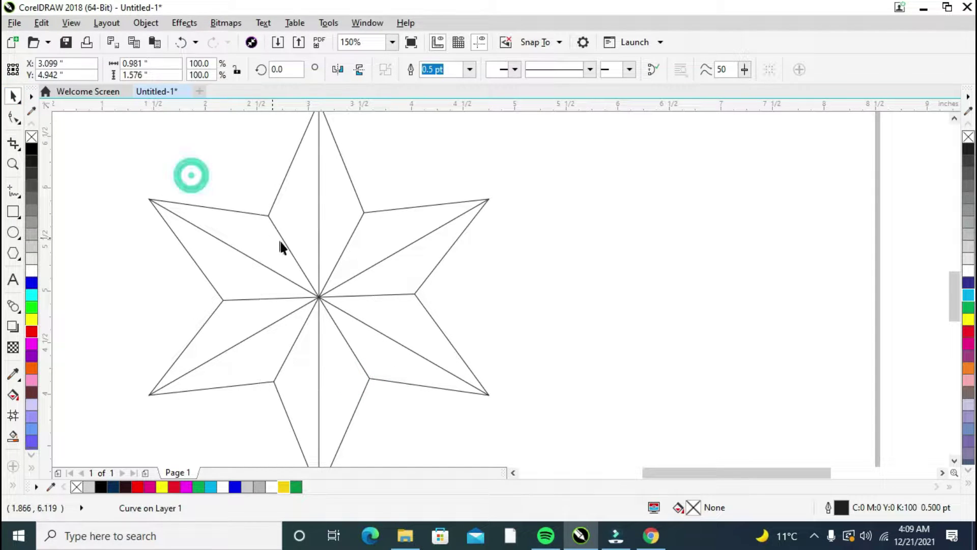
# - Group the vertical line and the four diagonal lines inside the star, keeping the group at its original position
pyautogui.click(279, 234)
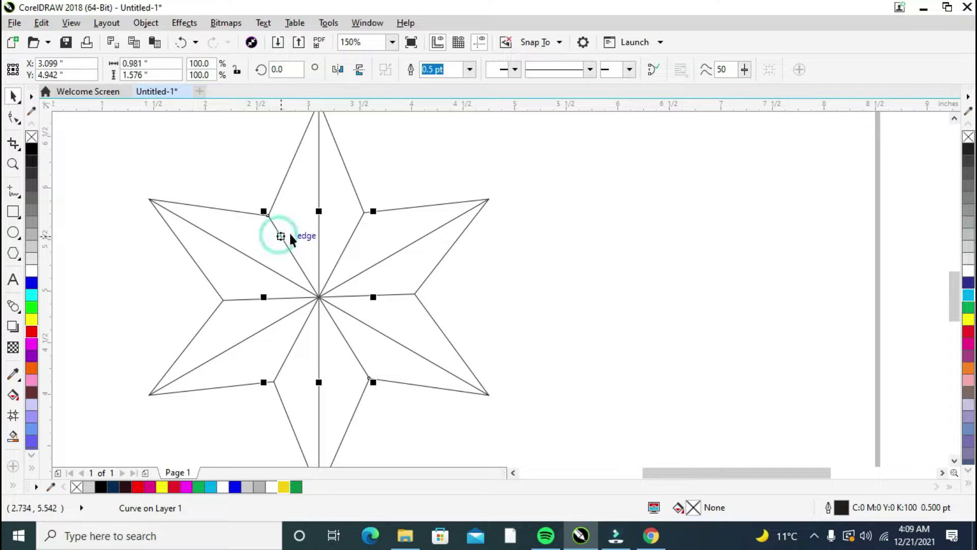
pyautogui.keyDown('shift'); pyautogui.click(317, 194); pyautogui.keyUp('shift')
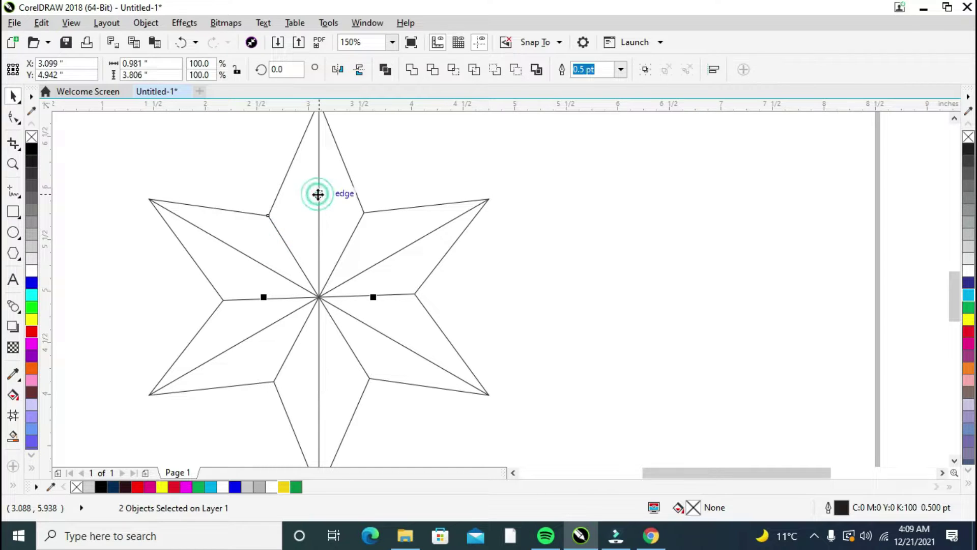
pyautogui.keyDown('shift'); pyautogui.click(355, 225); pyautogui.keyUp('shift')
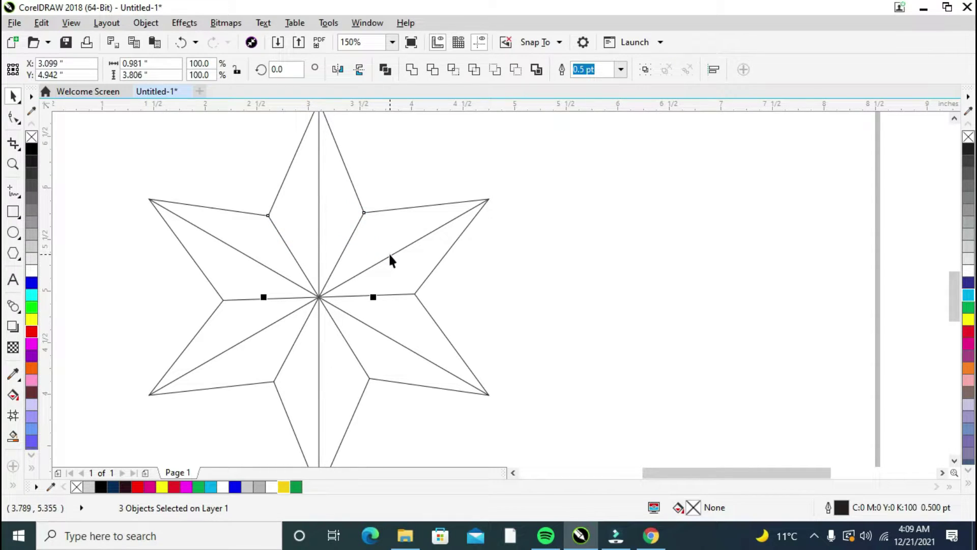
pyautogui.keyDown('shift'); pyautogui.click(390, 257); pyautogui.keyUp('shift')
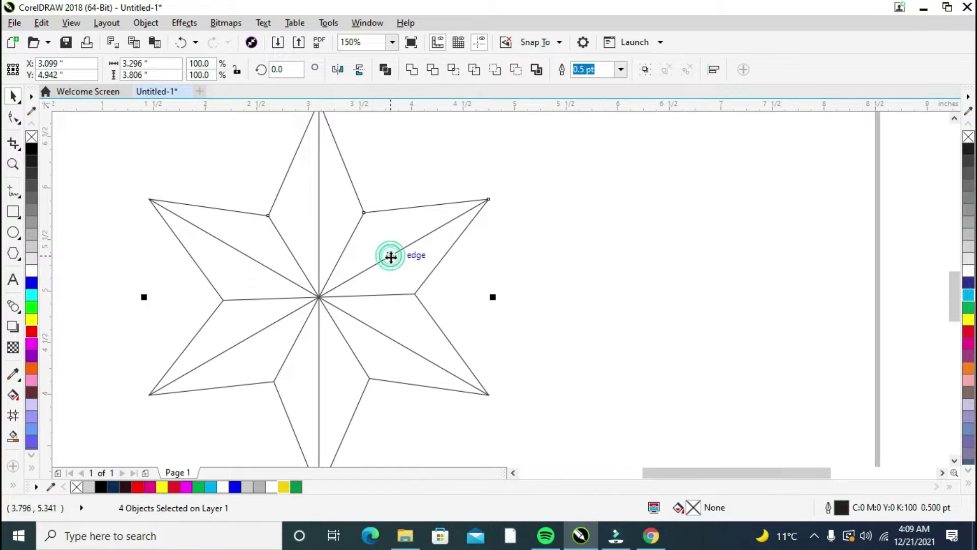
pyautogui.keyDown('shift'); pyautogui.click(382, 335); pyautogui.keyUp('shift')
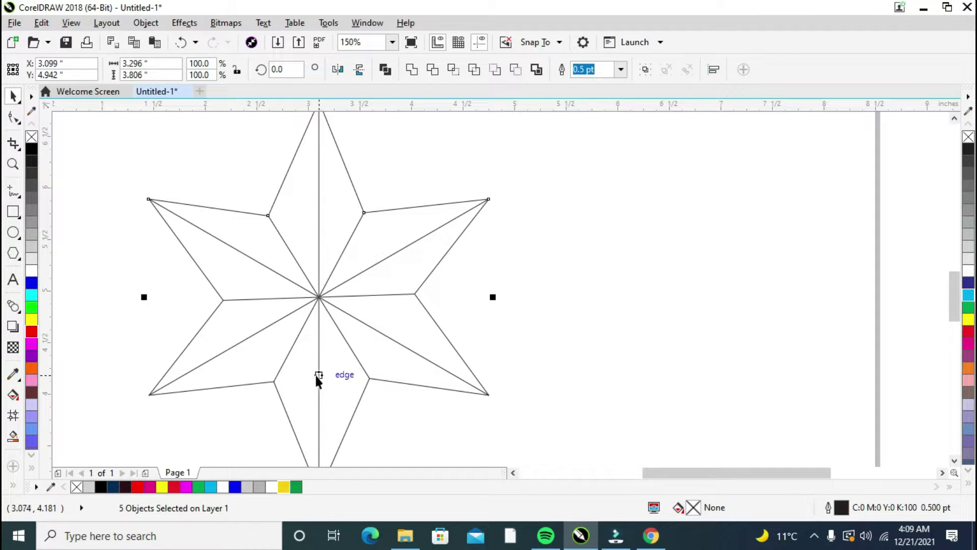
pyautogui.hotkey('ctrl', 'g')
pyautogui.moveTo(319, 298); pyautogui.dragTo(540, 294)
pyautogui.hotkey('ctrl', 'z')
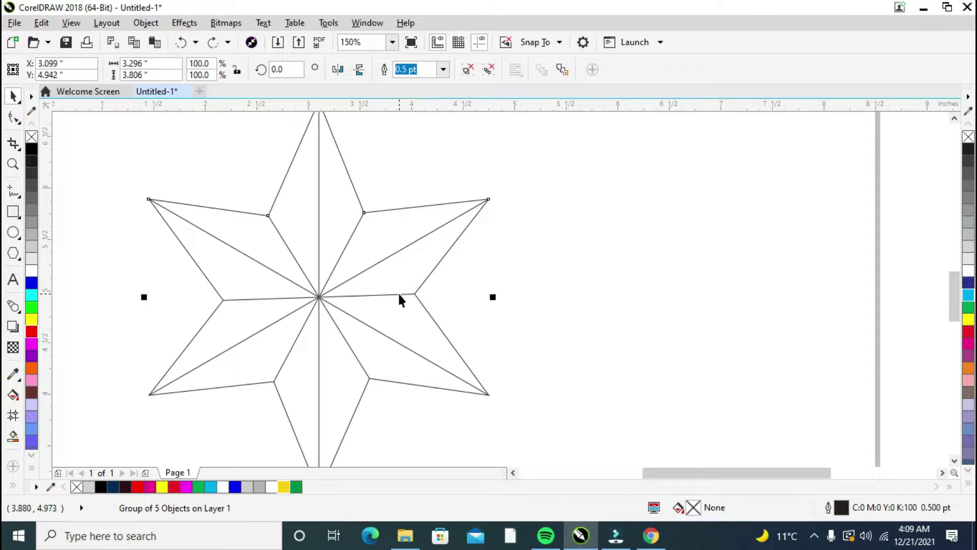
# - Group the near-horizontal line with the group of five lines, leaving everything in place over the star
pyautogui.keyDown('shift'); pyautogui.click(399, 294); pyautogui.keyUp('shift')
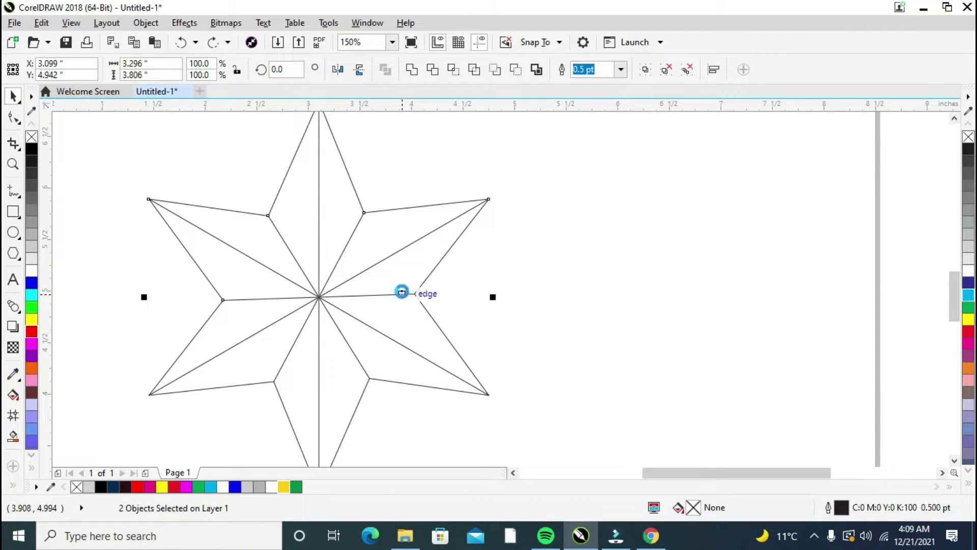
pyautogui.hotkey('ctrl', 'g')
pyautogui.moveTo(319, 297); pyautogui.dragTo(428, 300)
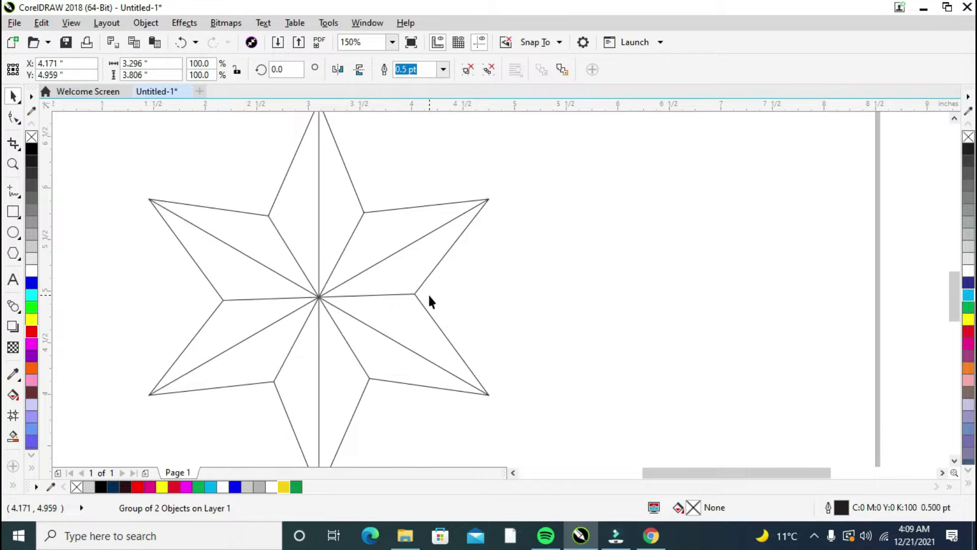
pyautogui.hotkey('ctrl', 'z')
# - Smart-fill six alternating facets of the star with dark blue (#052C59) and a 0.5 pt dark outline
pyautogui.scroll(-2, 428, 300)
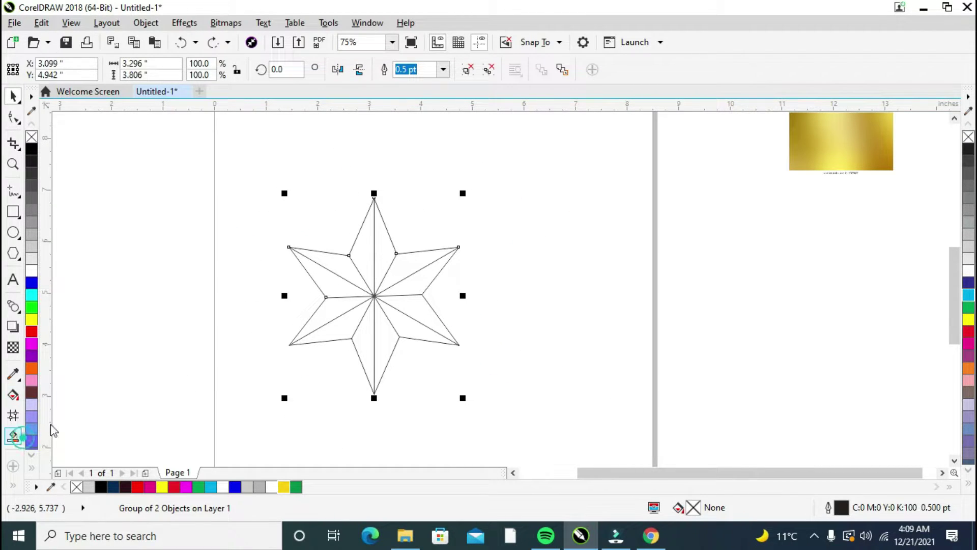
pyautogui.click(384, 247)
pyautogui.click(345, 268)
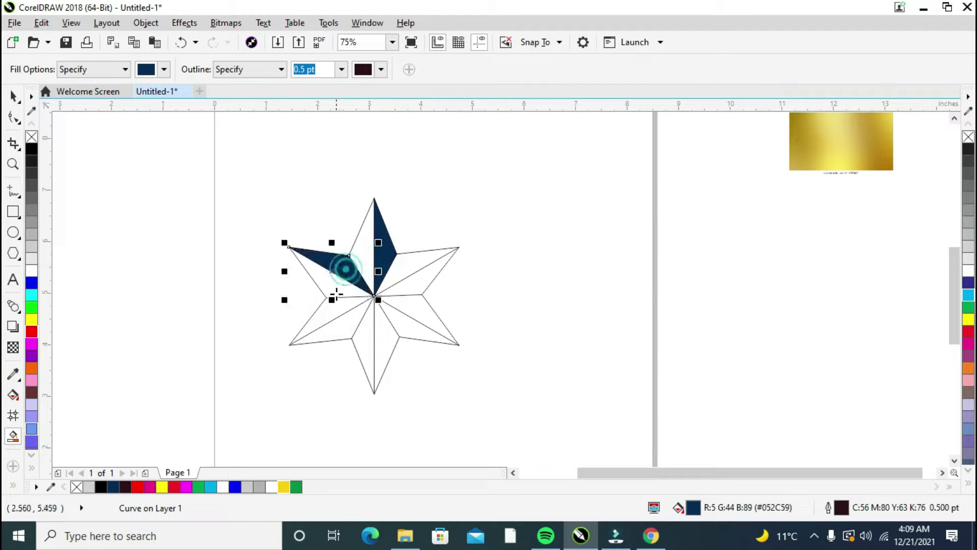
pyautogui.click(329, 319)
pyautogui.click(368, 341)
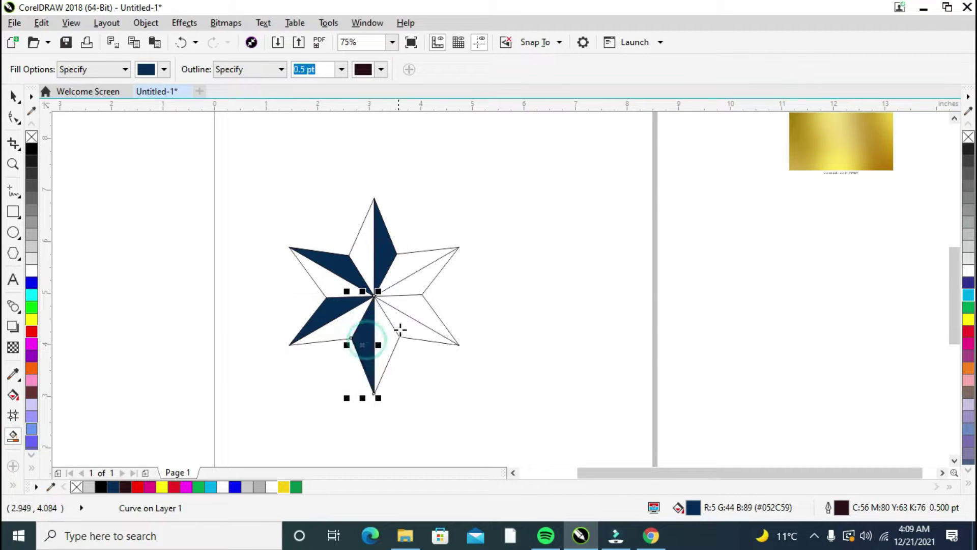
pyautogui.click(405, 327)
pyautogui.click(415, 291)
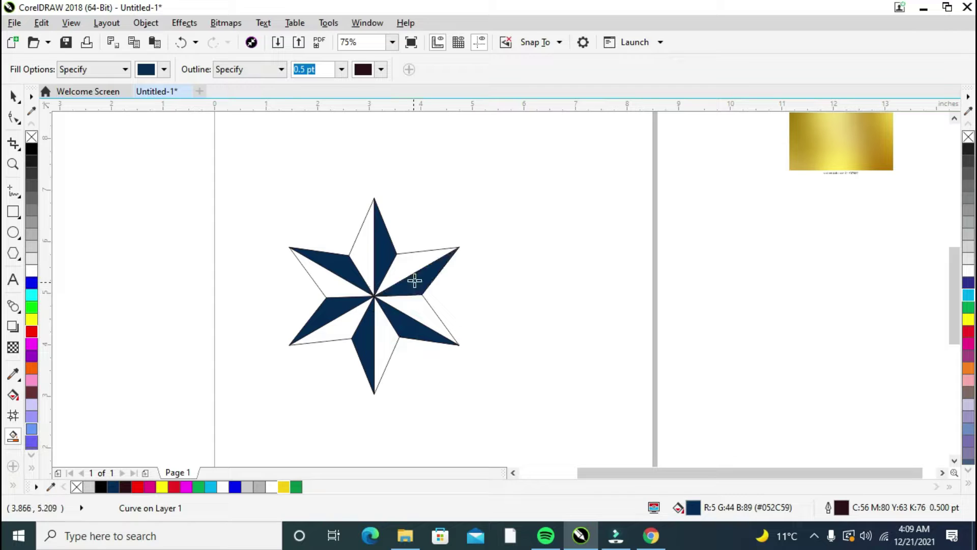
# - Apply a linear fountain fill to the top point's dark facet, fading from dark blue near the tip to white near the centre
pyautogui.click(14, 97)
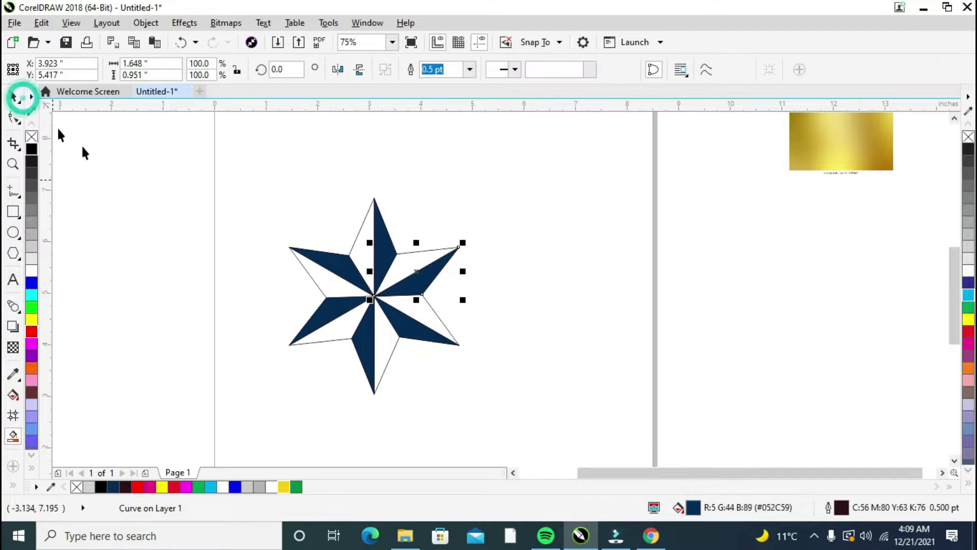
pyautogui.scroll(2, 381, 266)
pyautogui.click(382, 253)
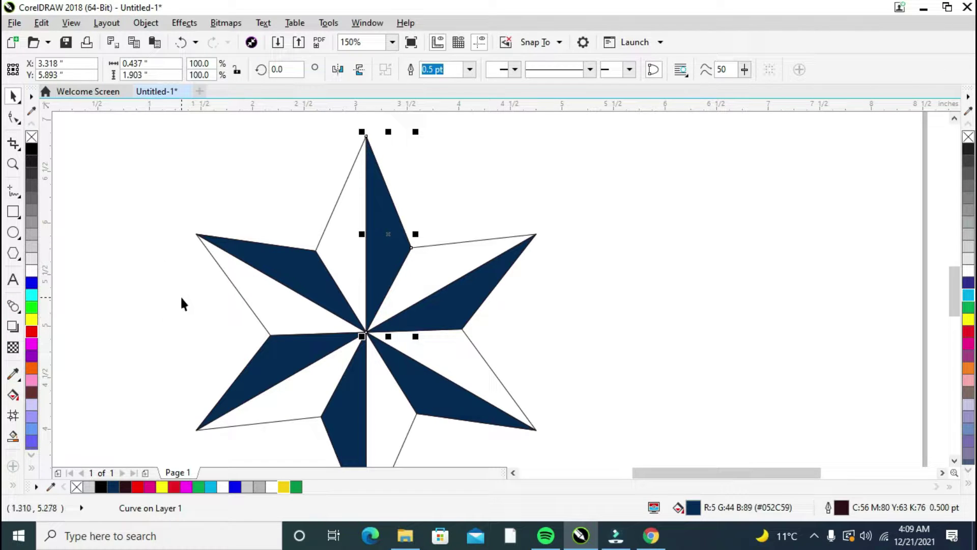
pyautogui.press('g')
pyautogui.moveTo(382, 178); pyautogui.dragTo(375, 312)
pyautogui.scroll(-2, 376, 308)
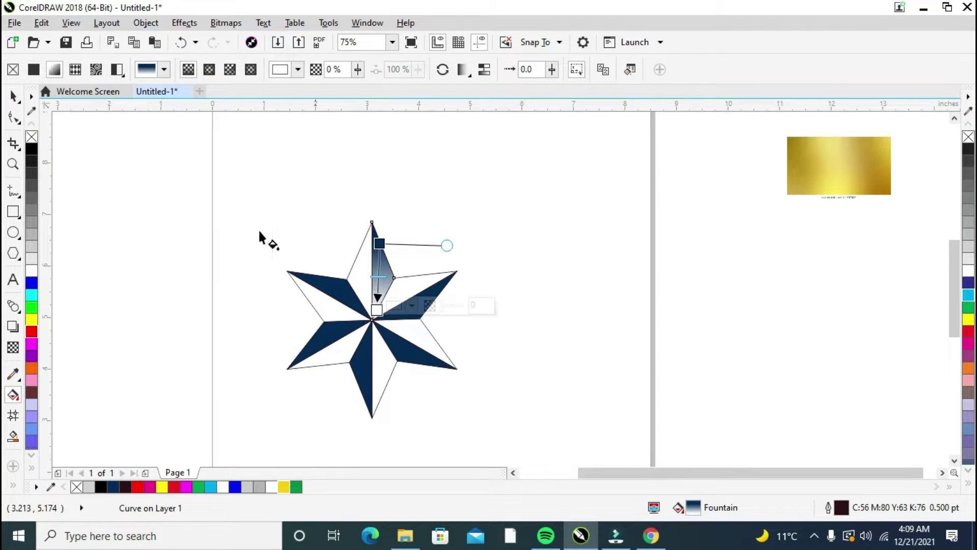
# - Recolour the tip end of the top facet's gradient with a dark gold sampled from the gold reference image
pyautogui.click(13, 371)
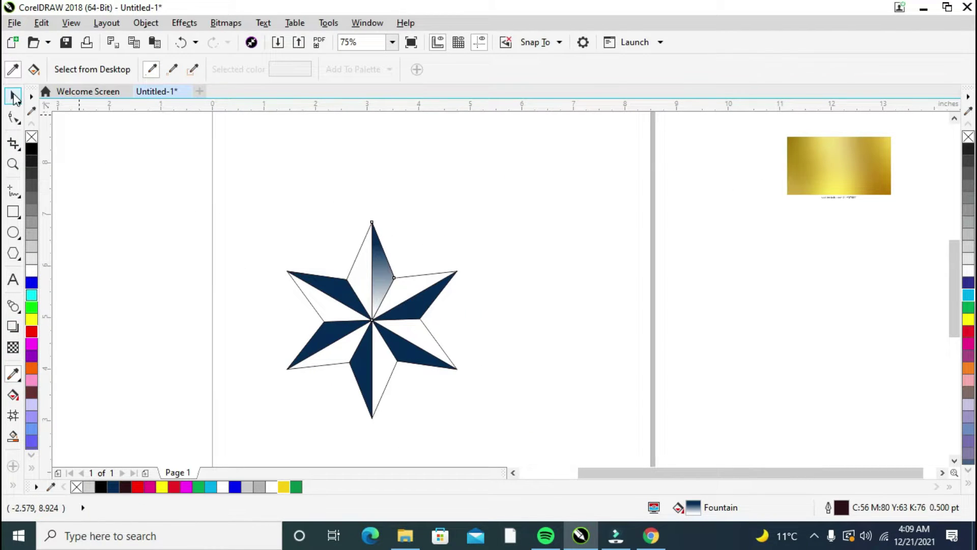
pyautogui.click(12, 96)
pyautogui.click(380, 253)
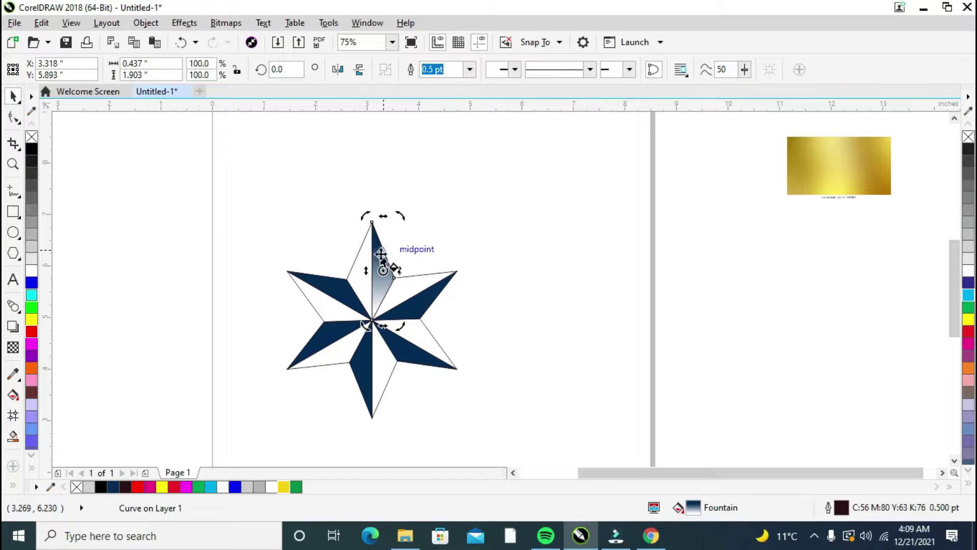
pyautogui.press('g')
pyautogui.click(377, 244)
pyautogui.click(399, 237)
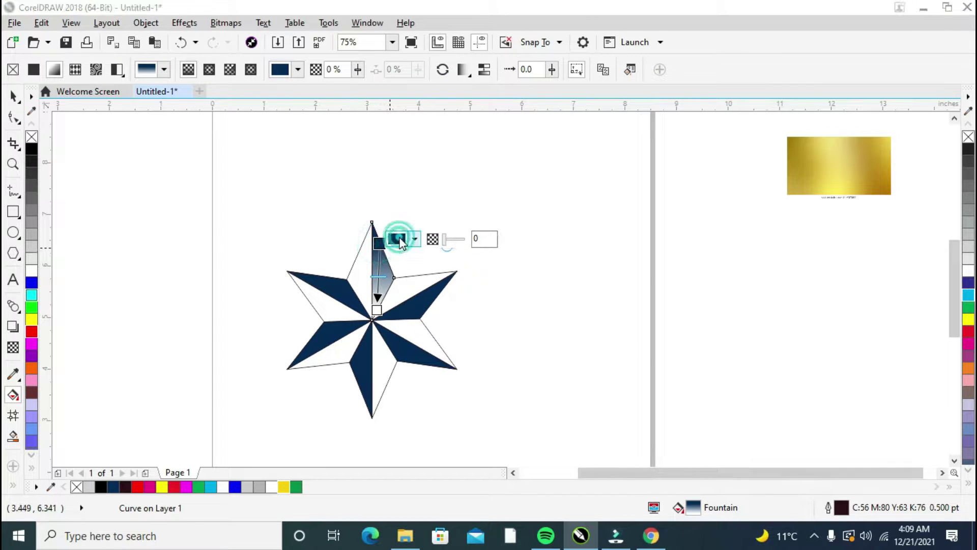
pyautogui.click(445, 275)
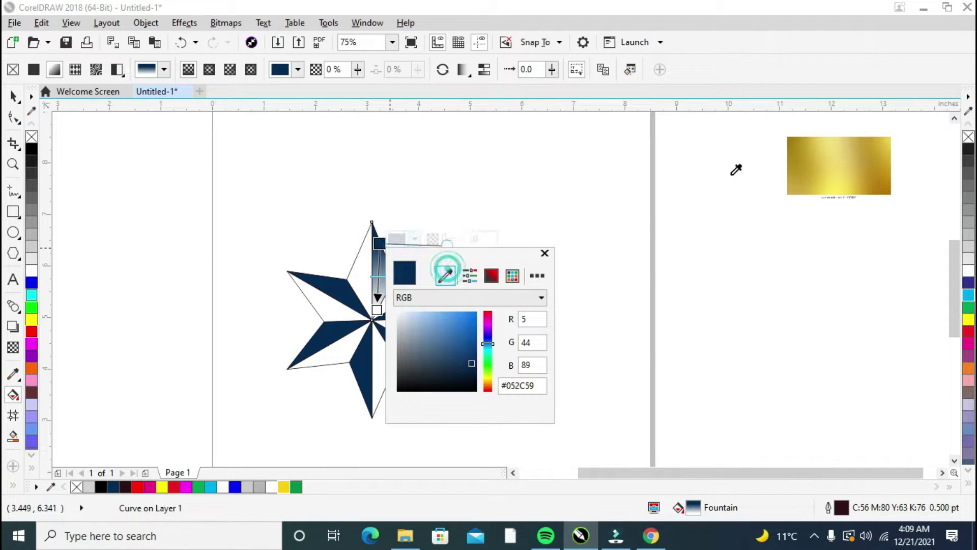
pyautogui.click(797, 146)
# - Add a colour stop at 40% along the top facet's gradient, using light gold #EED358 sampled from the reference image
pyautogui.click(377, 278)
pyautogui.doubleClick(378, 269)
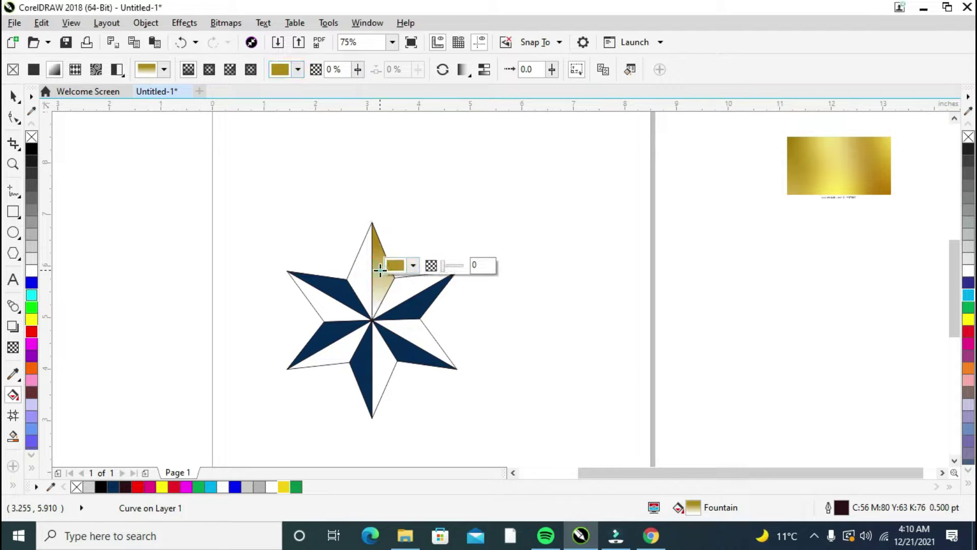
pyautogui.click(400, 265)
pyautogui.click(443, 303)
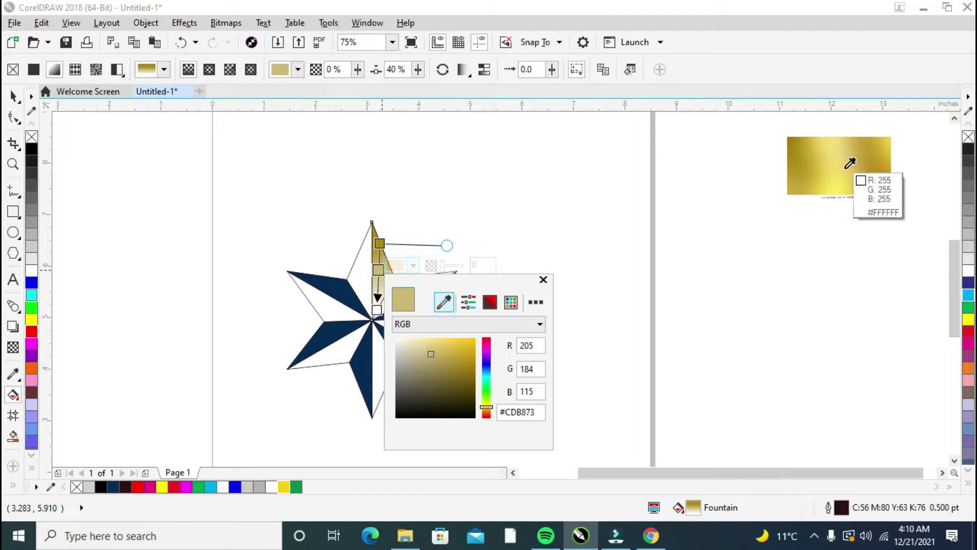
pyautogui.click(826, 169)
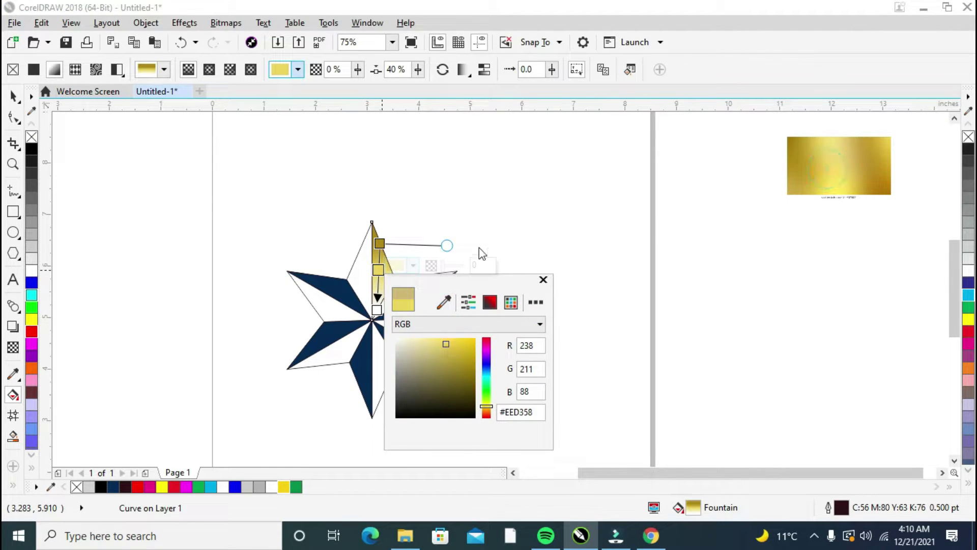
# - Replace the white end of the top facet's gradient with a darker gold sampled from the reference image's lower edge
pyautogui.click(377, 310)
pyautogui.click(401, 307)
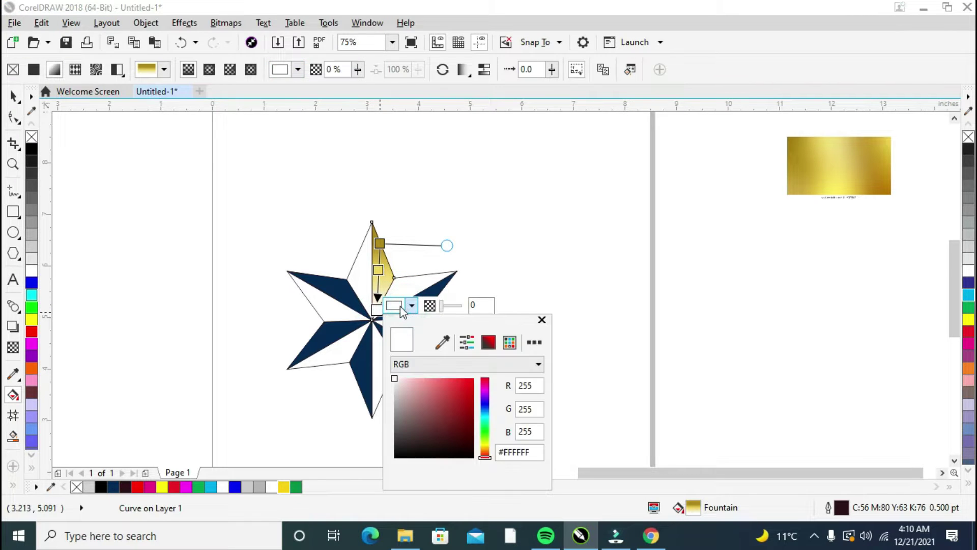
pyautogui.click(443, 342)
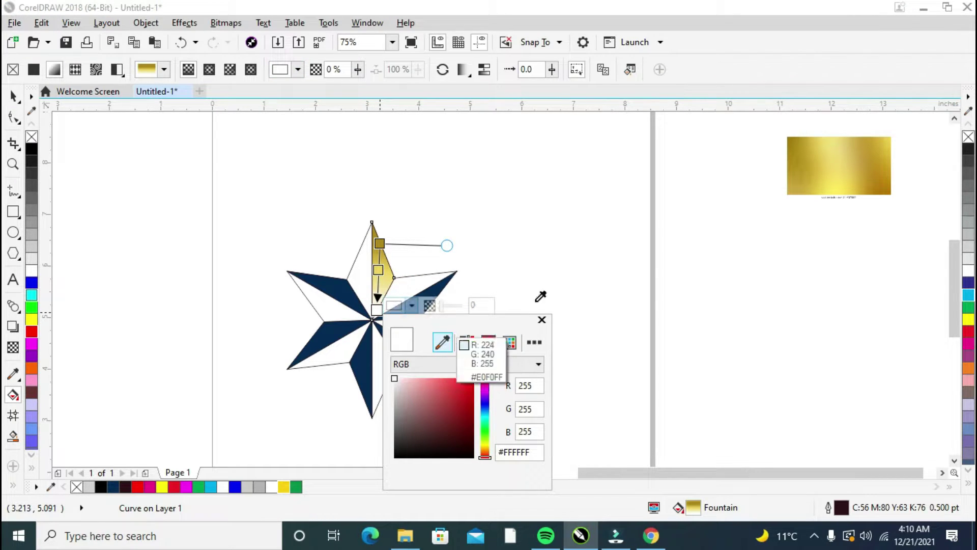
pyautogui.click(866, 193)
# - Extend the top facet's gradient up to the star's tip and set its end colour near the centre to dark brown-gold #8F6607
pyautogui.click(385, 279)
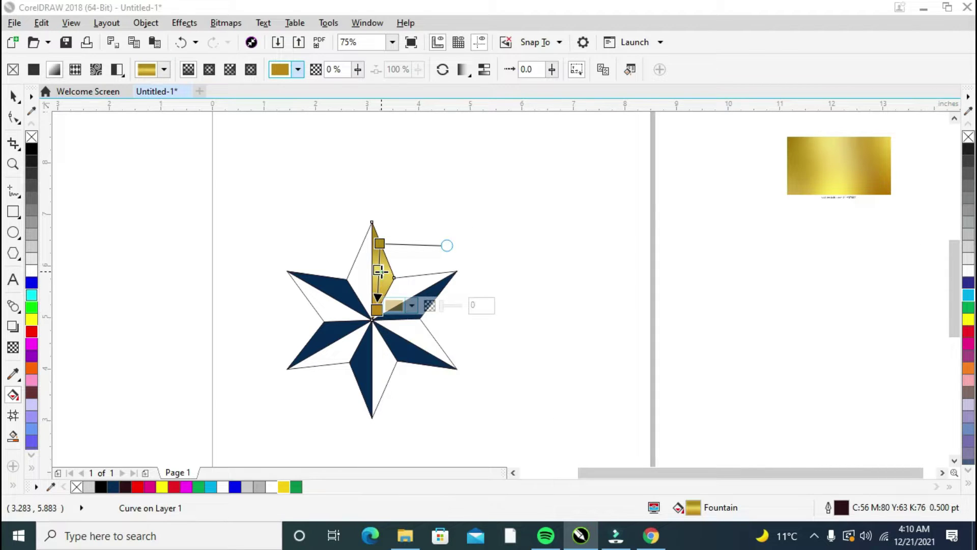
pyautogui.scroll(2, 382, 271)
pyautogui.moveTo(383, 212); pyautogui.dragTo(374, 173)
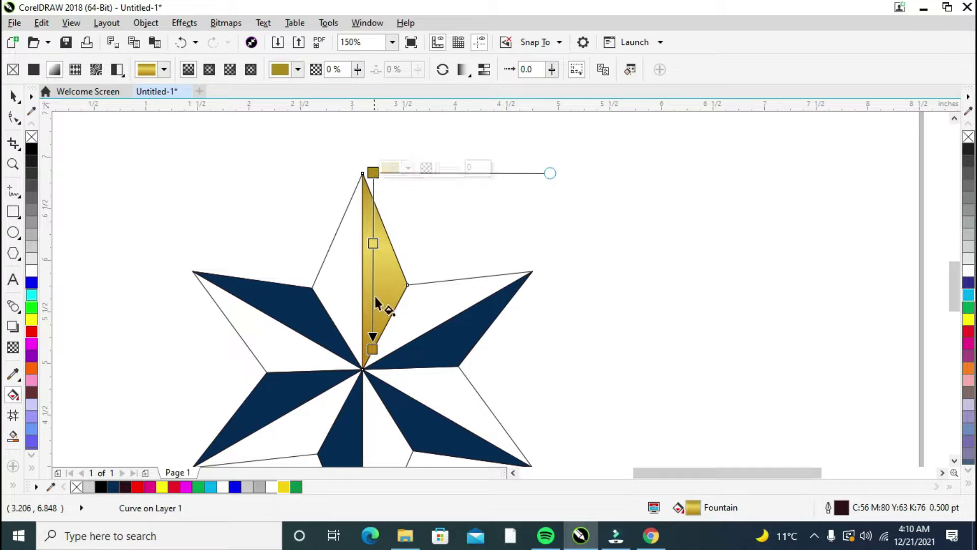
pyautogui.click(373, 348)
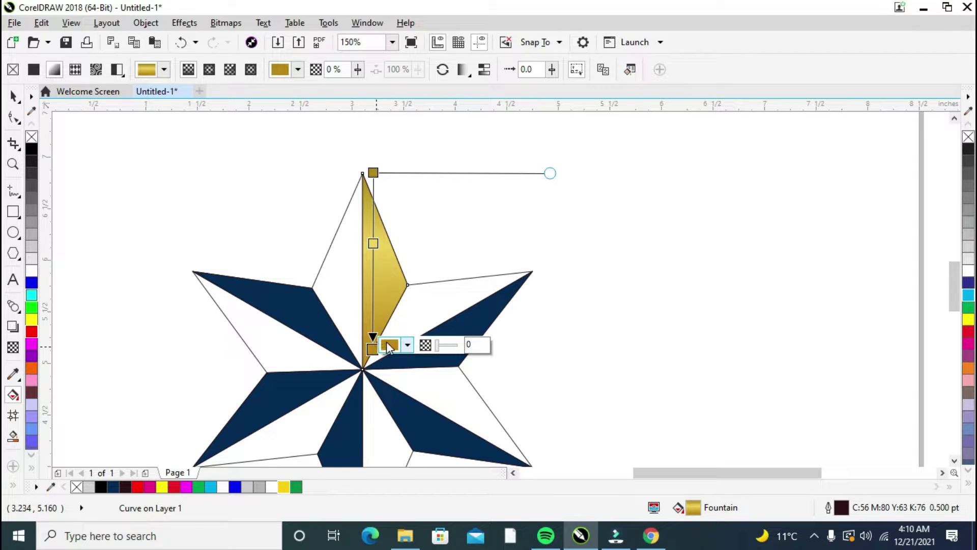
pyautogui.click(389, 345)
pyautogui.click(465, 259)
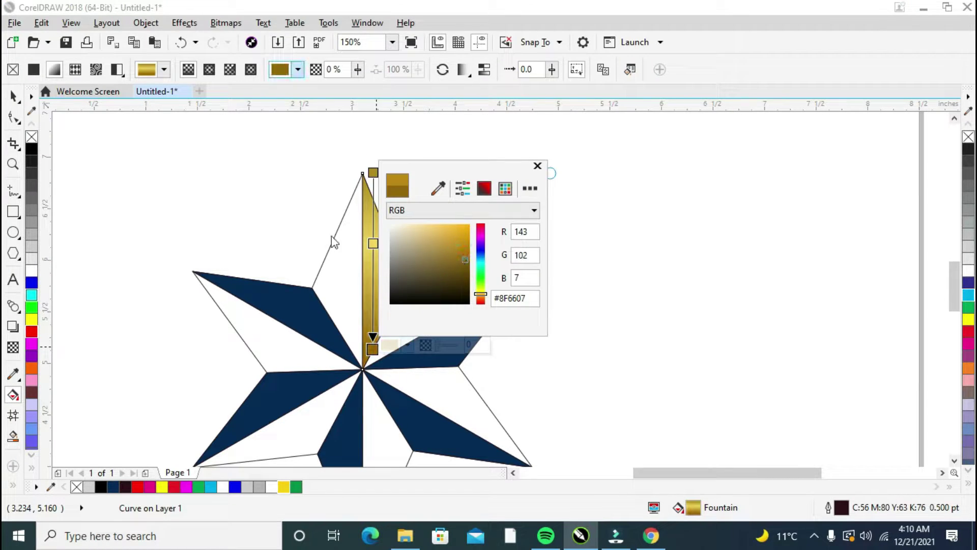
pyautogui.click(459, 206)
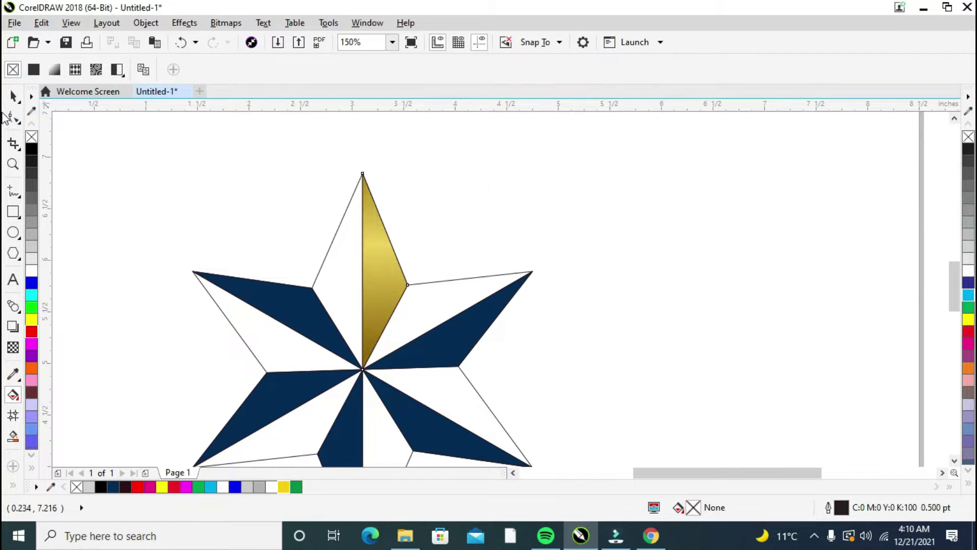
# - Copy the gold gradient from the top point's facet to the five dark blue facets with the Attributes Eyedropper
pyautogui.click(12, 96)
pyautogui.click(387, 274)
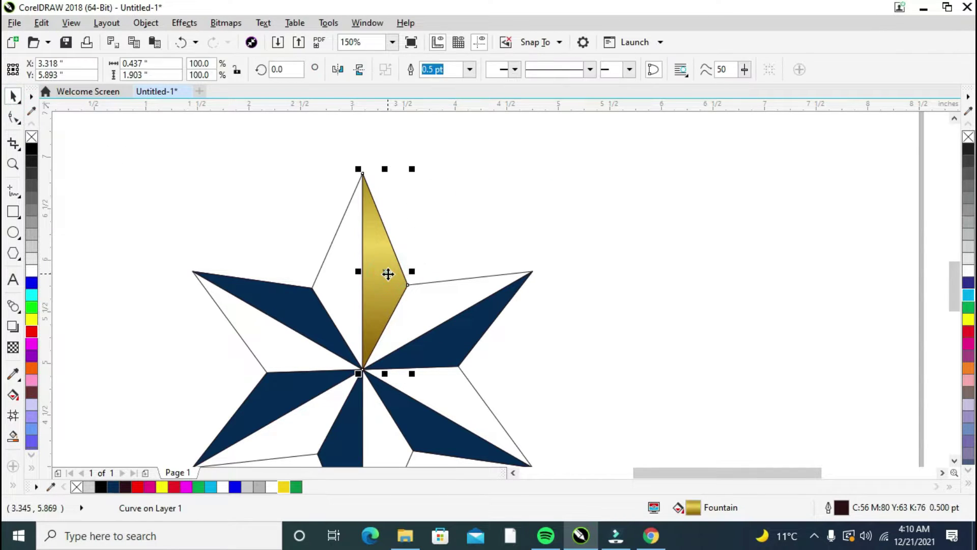
pyautogui.scroll(-2, 325, 279)
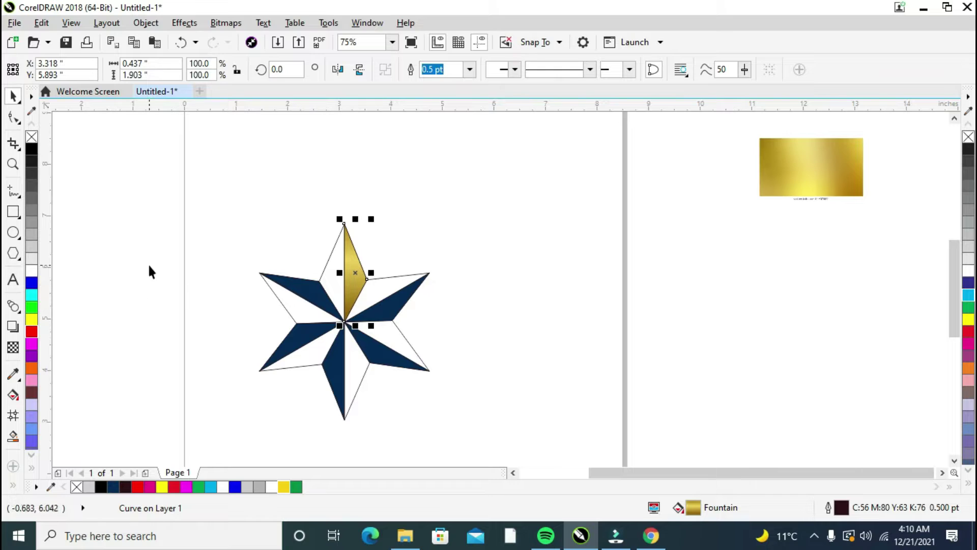
pyautogui.click(12, 375)
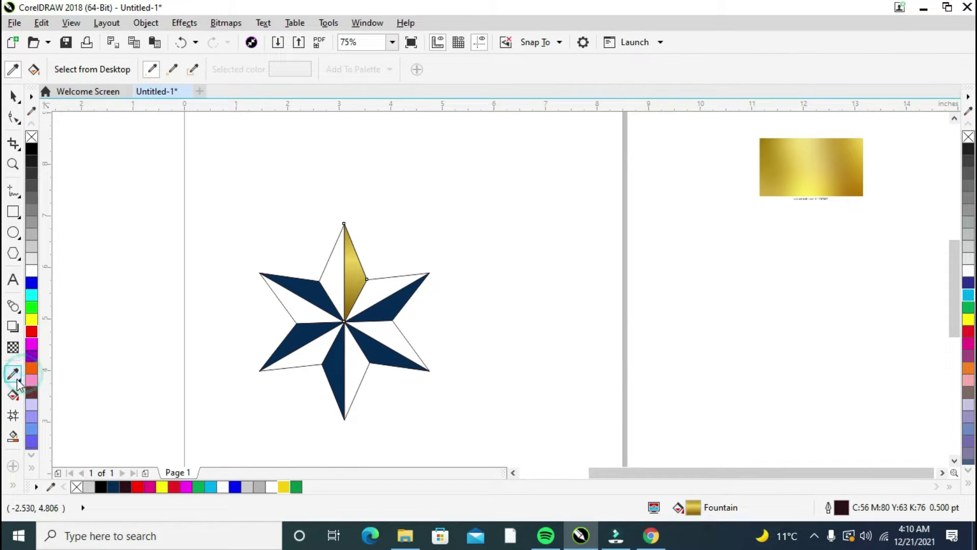
pyautogui.click(22, 378)
pyautogui.click(68, 391)
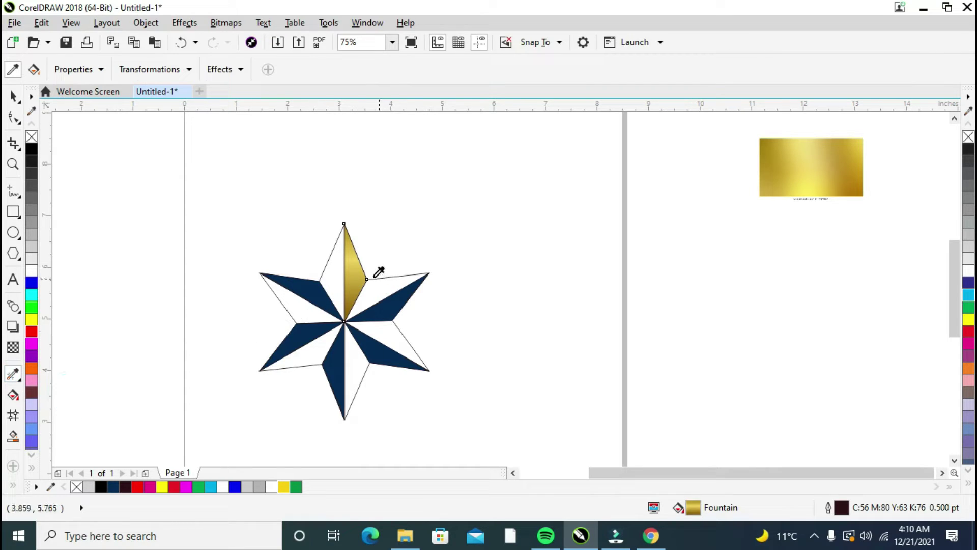
pyautogui.click(360, 264)
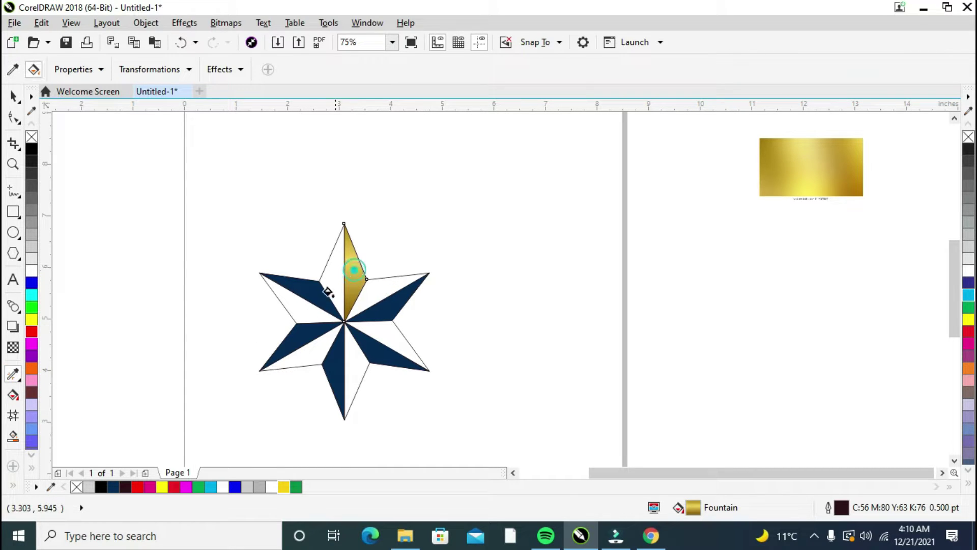
pyautogui.click(305, 290)
pyautogui.click(299, 339)
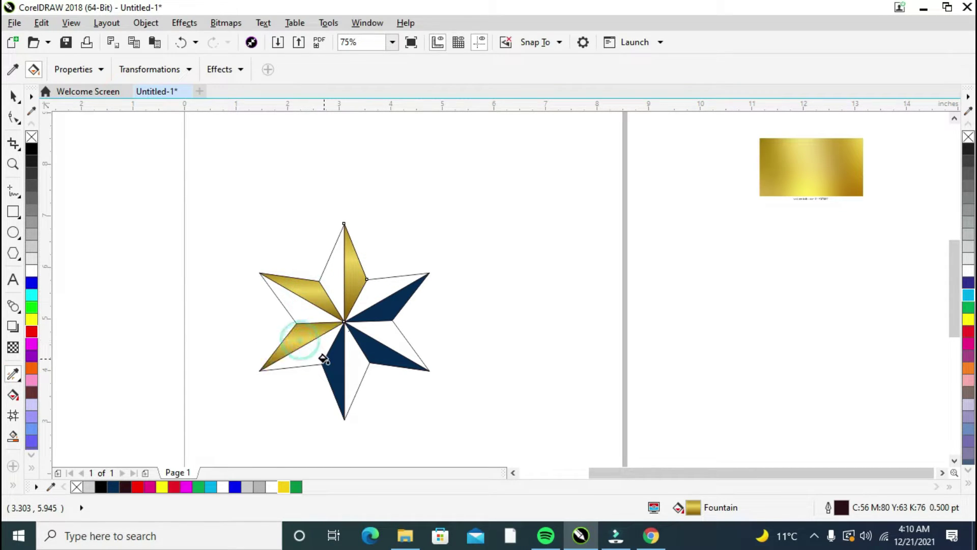
pyautogui.click(332, 363)
pyautogui.click(378, 350)
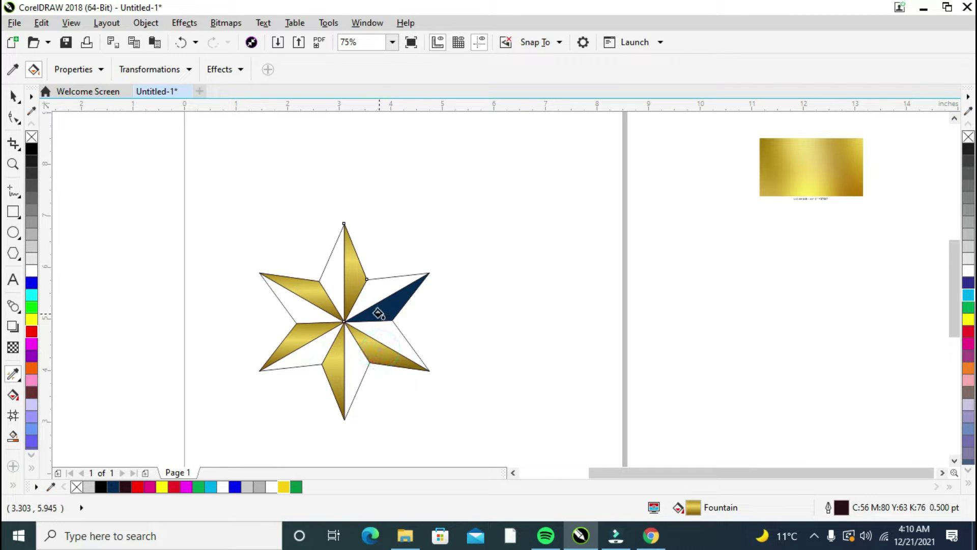
pyautogui.click(378, 312)
pyautogui.click(14, 96)
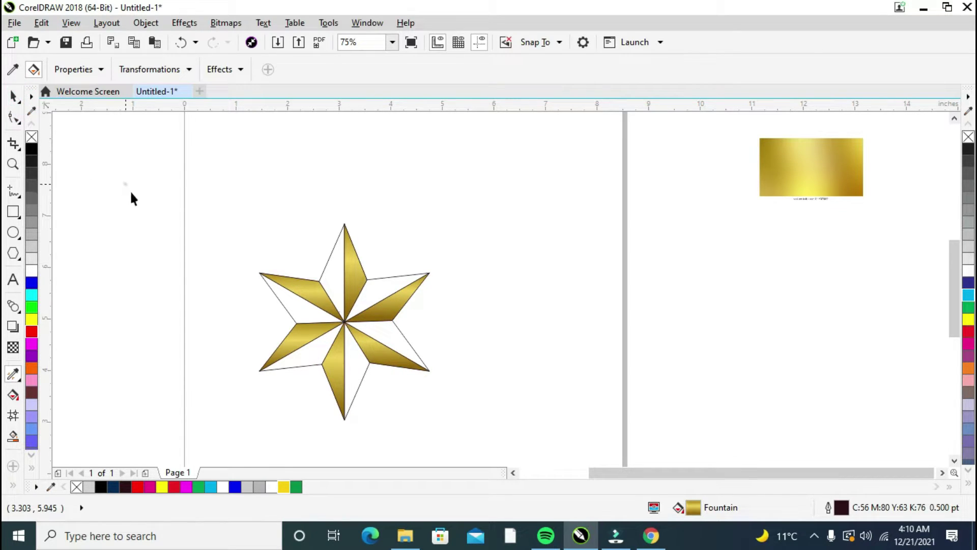
# - Smart-fill the six remaining white facets of the star with dark blue (#052C59) and a 0.5 pt dark outline
pyautogui.scroll(2, 251, 277)
pyautogui.click(418, 302)
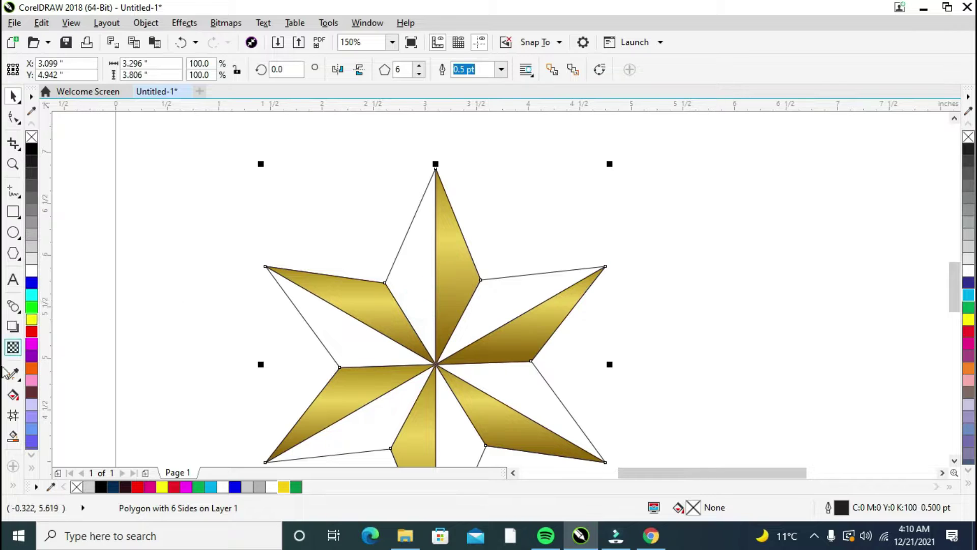
pyautogui.click(13, 435)
pyautogui.click(414, 279)
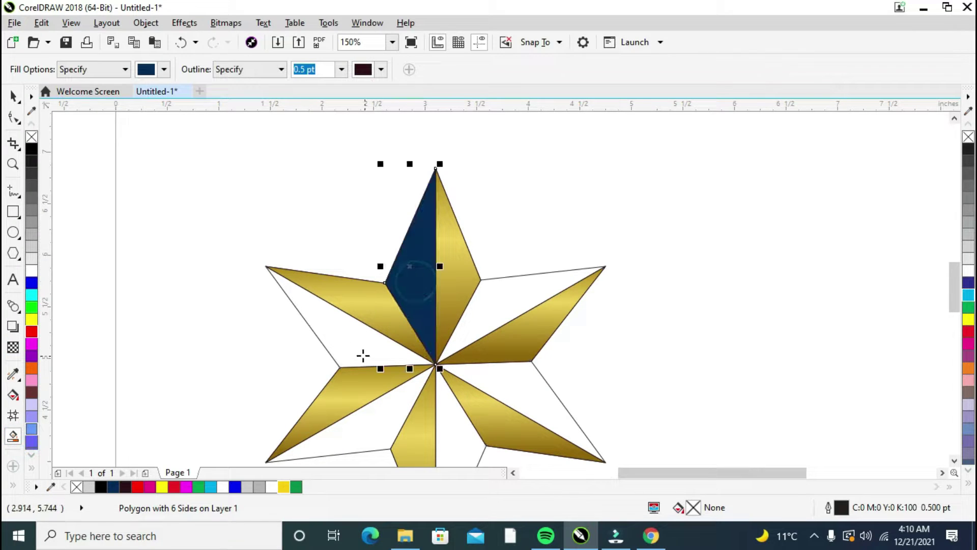
pyautogui.click(362, 353)
pyautogui.scroll(-2, 375, 420)
pyautogui.click(371, 414)
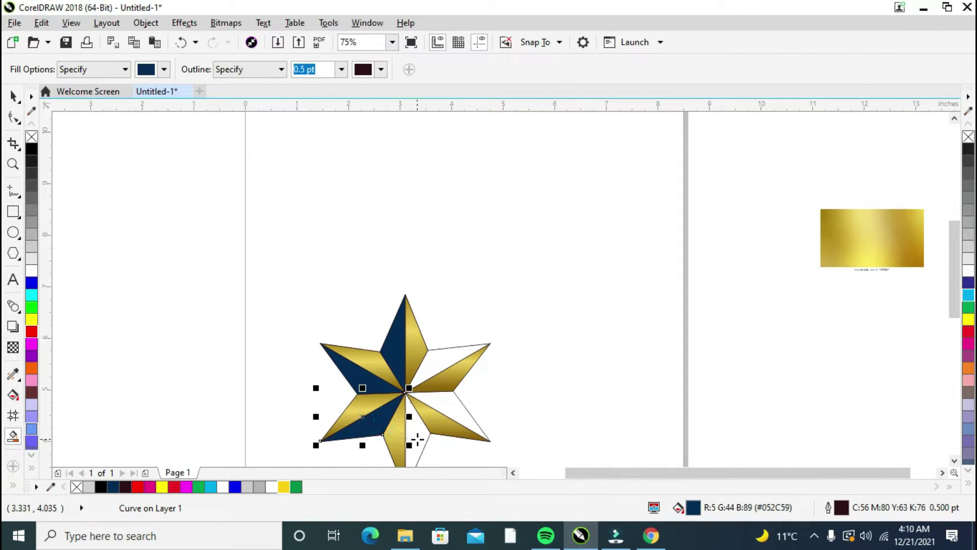
pyautogui.click(414, 440)
pyautogui.click(445, 402)
pyautogui.click(436, 359)
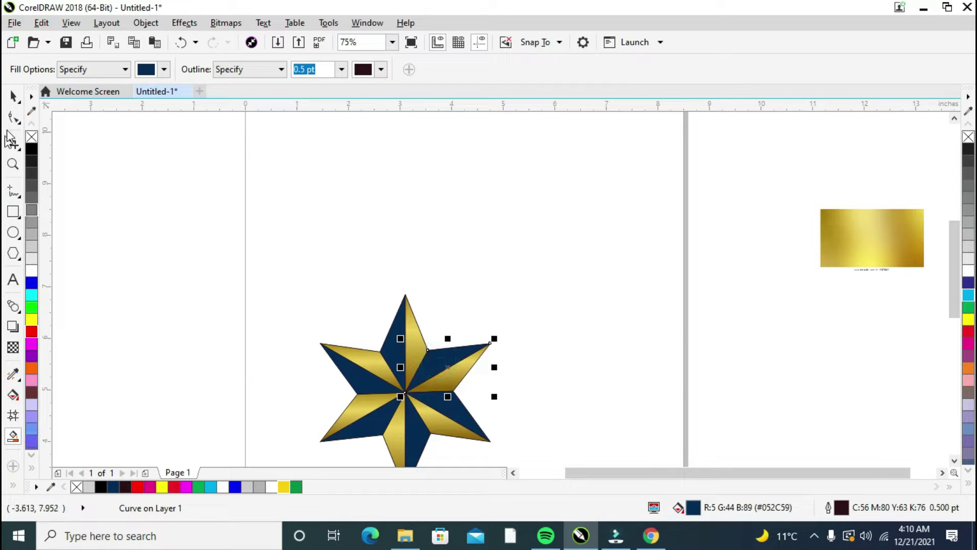
pyautogui.click(13, 98)
pyautogui.click(336, 295)
# - Apply a linear fountain fill to the top point's left blue facet, fading from dark blue to a gold sampled from the reference image near the centre
pyautogui.click(389, 338)
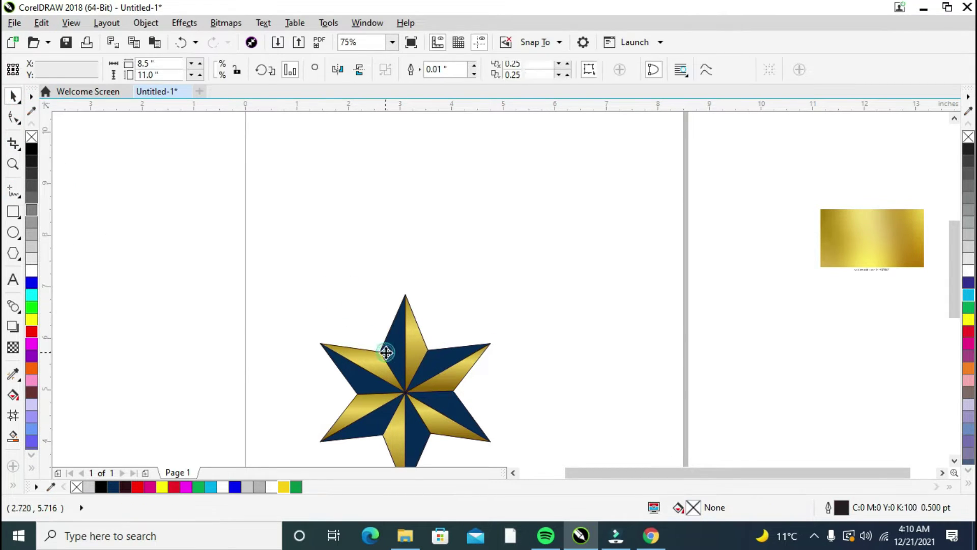
pyautogui.press('space')
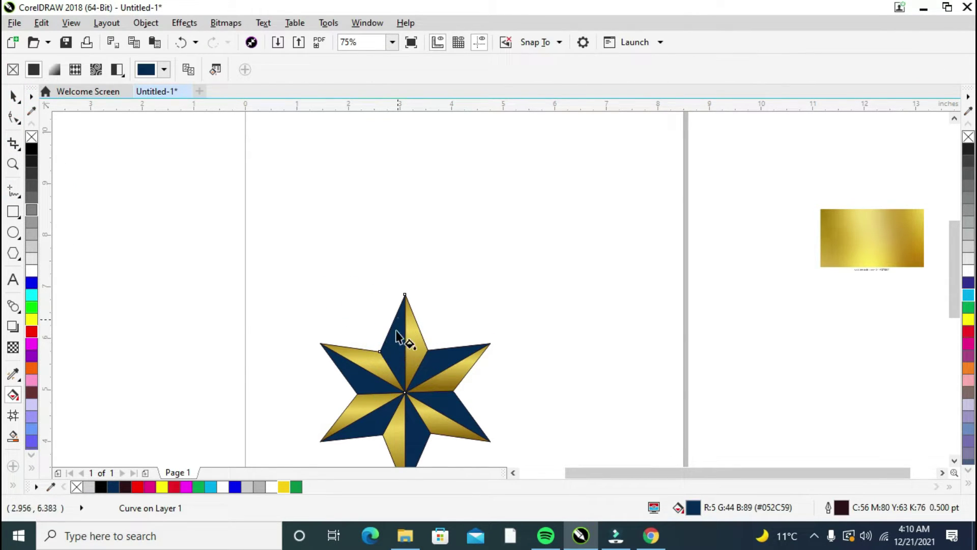
pyautogui.moveTo(394, 316); pyautogui.dragTo(393, 371)
pyautogui.click(410, 366)
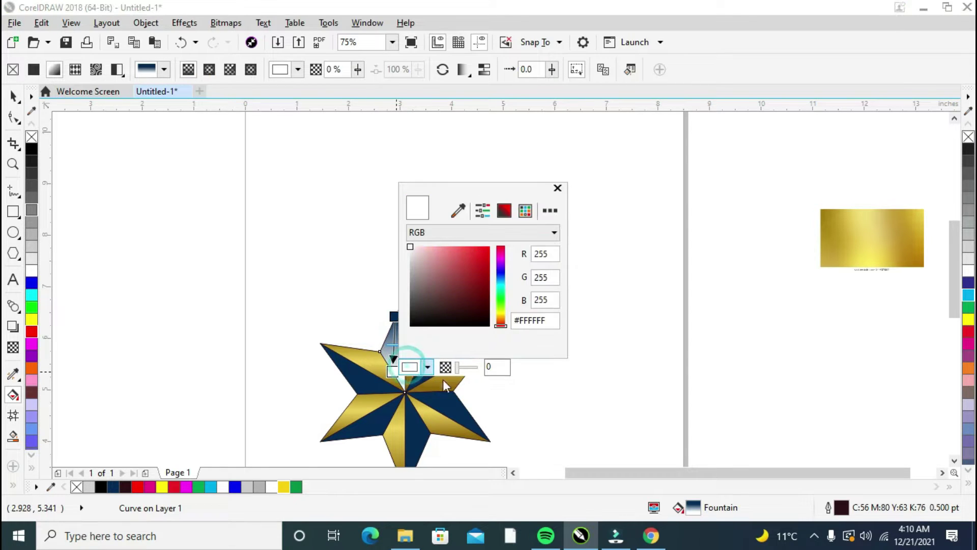
pyautogui.click(464, 209)
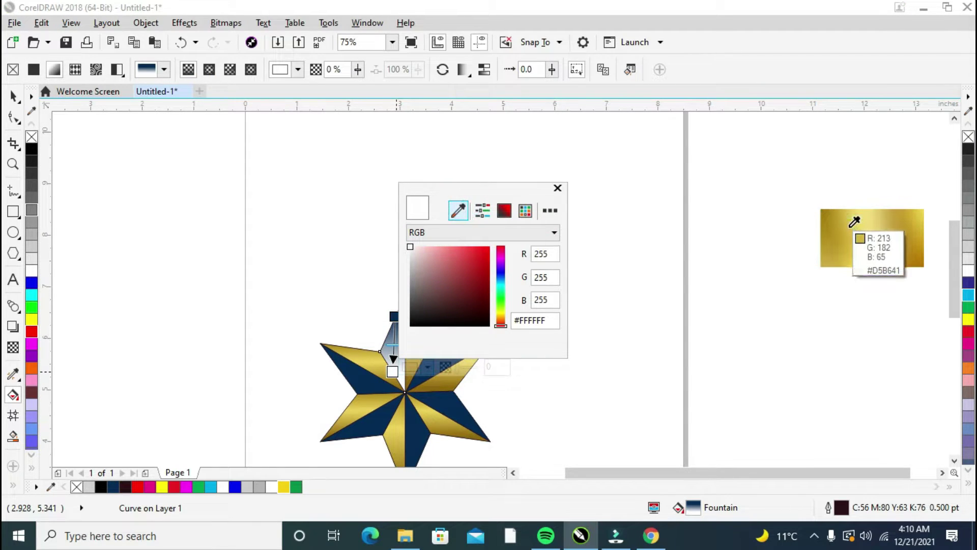
pyautogui.click(851, 229)
pyautogui.click(398, 368)
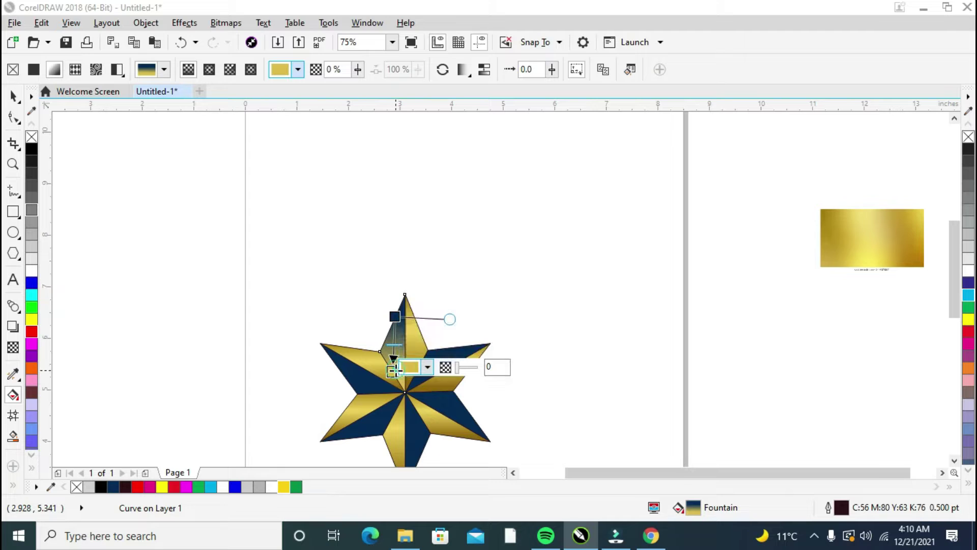
pyautogui.moveTo(394, 371); pyautogui.dragTo(397, 379)
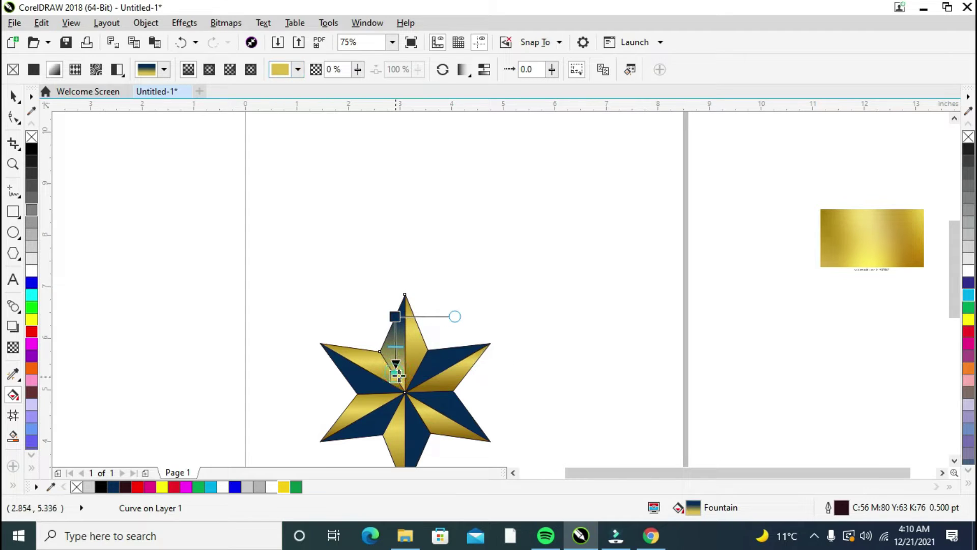
# - Add a sampled gold (#B4911B) stop at 36% of the left facet's gradient and move the dark blue start above the star's tip
pyautogui.doubleClick(397, 340)
pyautogui.click(431, 334)
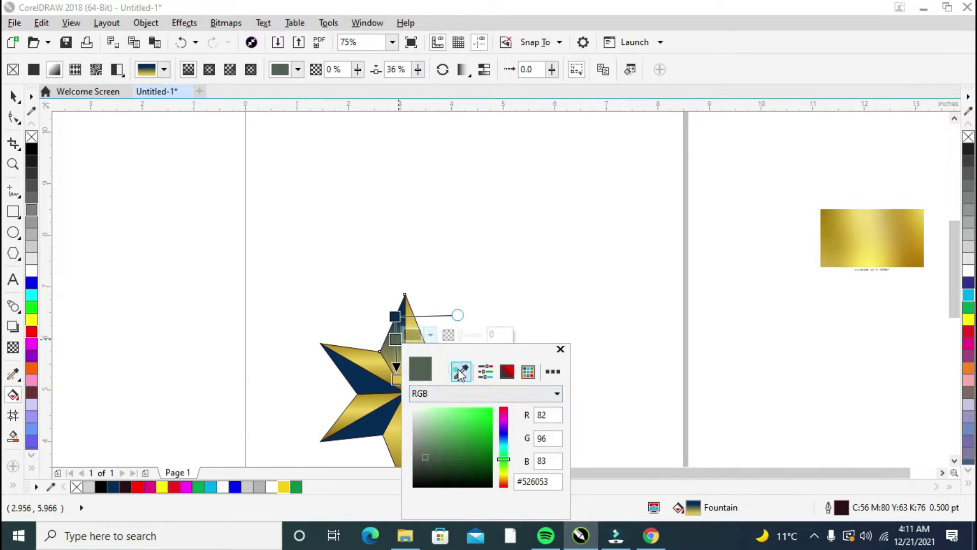
pyautogui.click(461, 373)
pyautogui.click(833, 226)
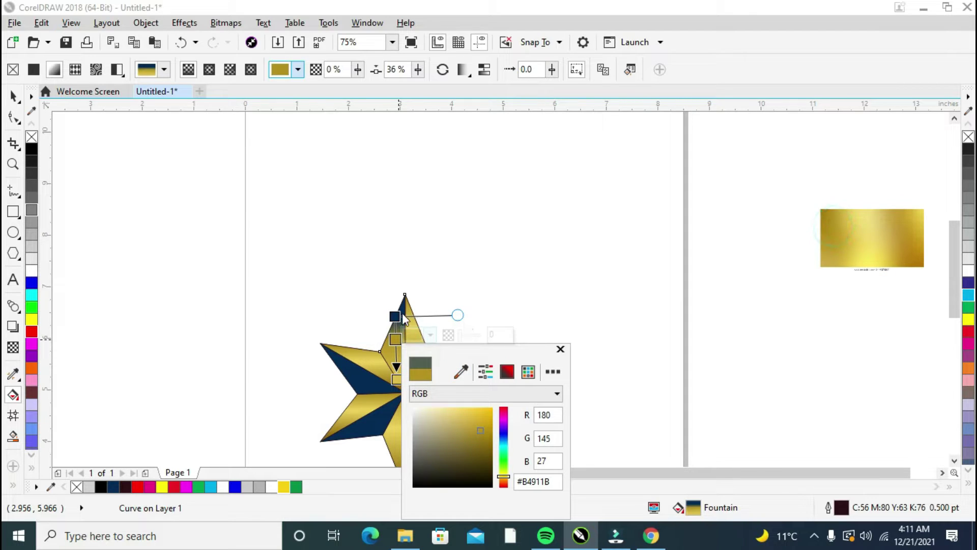
pyautogui.moveTo(402, 317); pyautogui.dragTo(404, 257)
pyautogui.scroll(2, 399, 291)
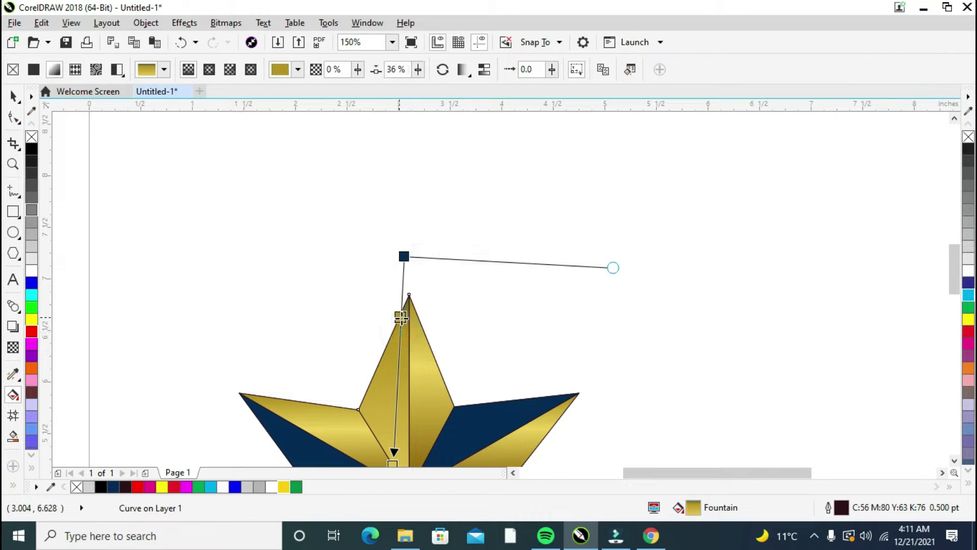
# - Lengthen the gradient on the top point's left facet by moving its end stop slightly further down toward the star's centre
pyautogui.scroll(-2, 436, 372)
pyautogui.click(418, 418)
pyautogui.scroll(2, 418, 419)
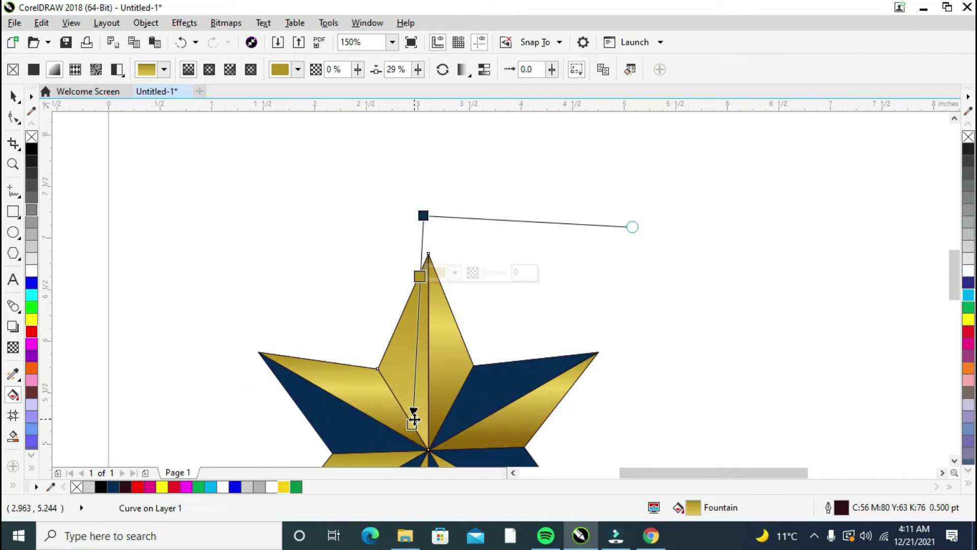
pyautogui.moveTo(411, 425); pyautogui.dragTo(408, 438)
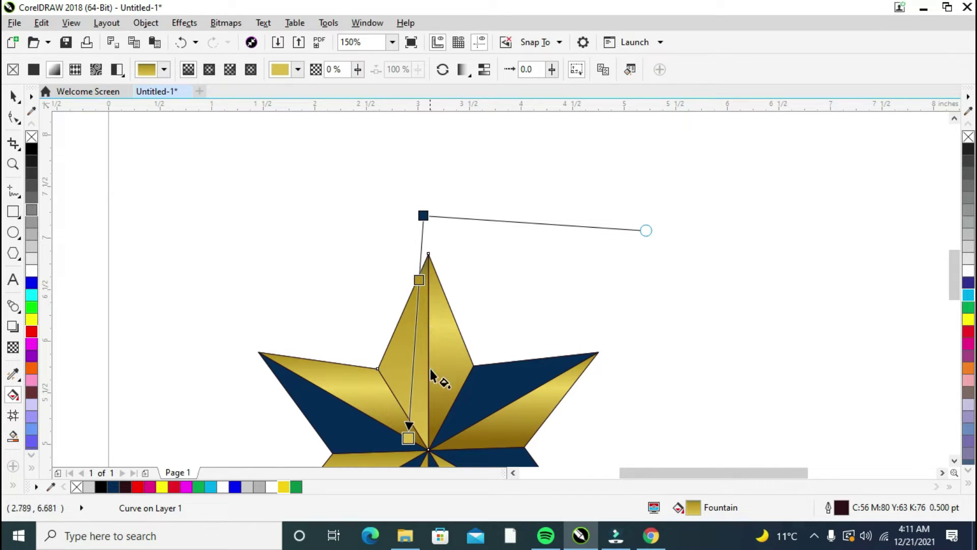
# - Add a near-white (#FFFDF7) stop at 60% of the gradient on the top point's left facet
pyautogui.doubleClick(414, 349)
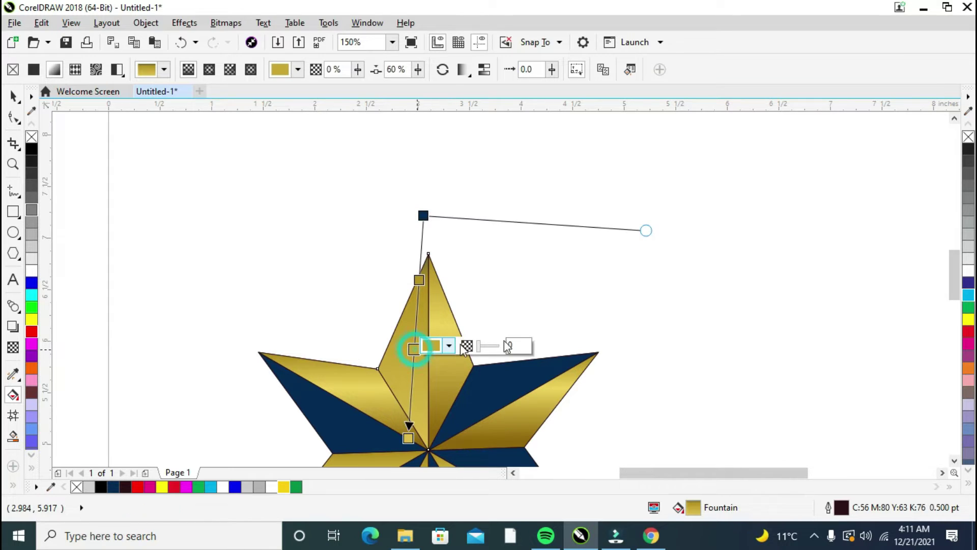
pyautogui.click(432, 346)
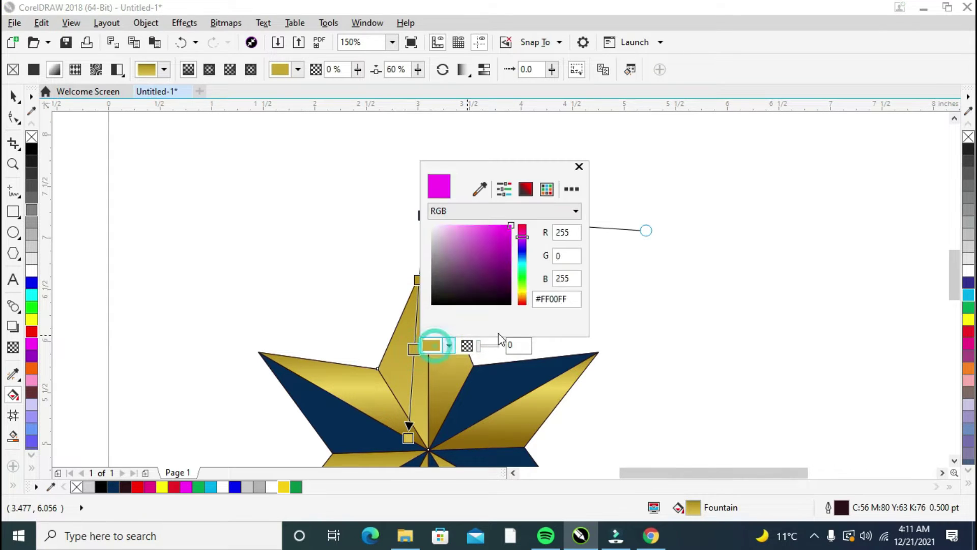
pyautogui.click(457, 231)
pyautogui.click(435, 225)
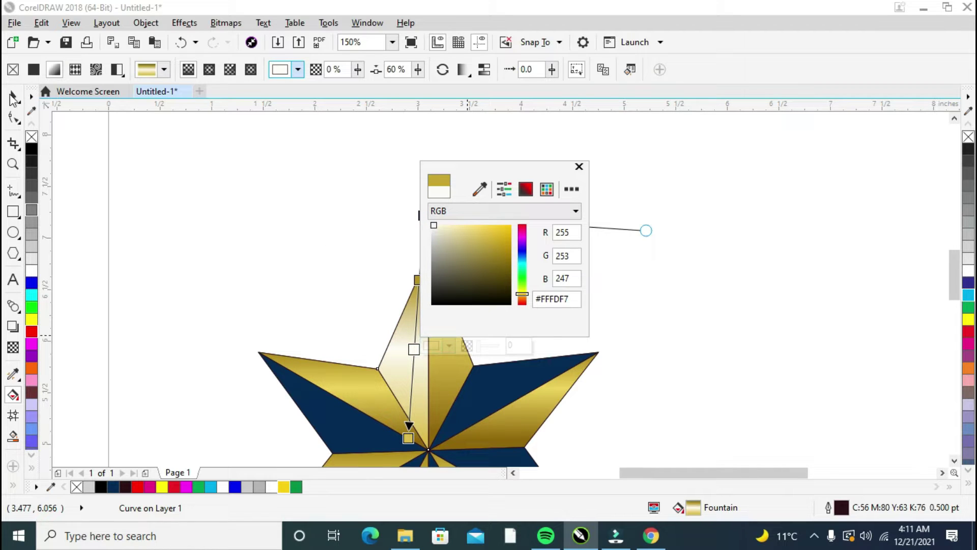
pyautogui.press('Escape')
pyautogui.click(128, 159)
pyautogui.scroll(-2, 321, 280)
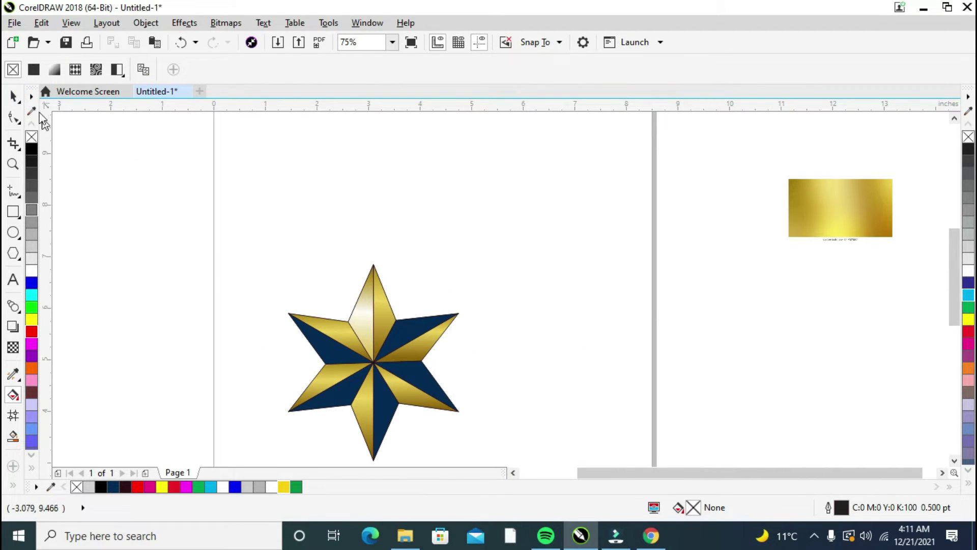
# - Copy the white-highlight gradient from the top point's left facet to the five dark blue facets with the Attributes Eyedropper
pyautogui.click(10, 95)
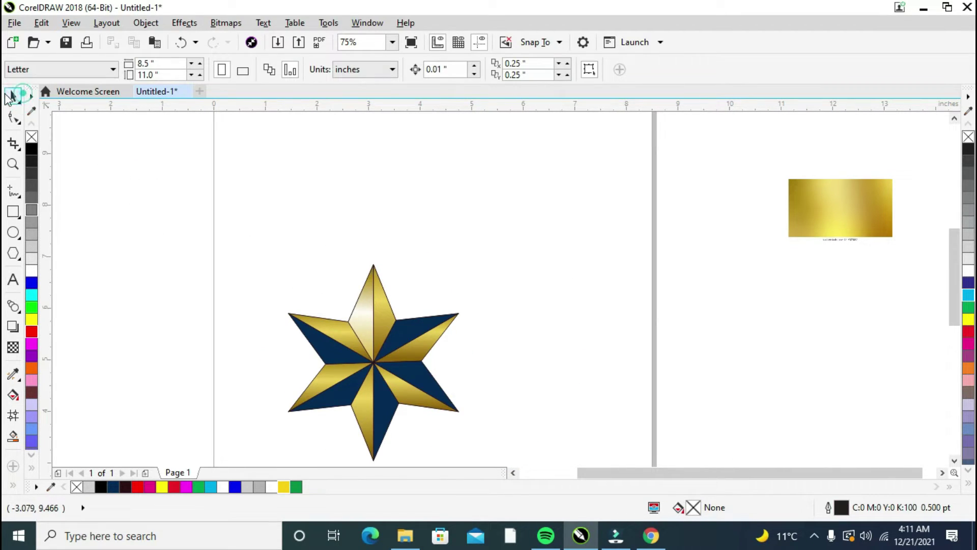
pyautogui.click(14, 375)
pyautogui.click(360, 314)
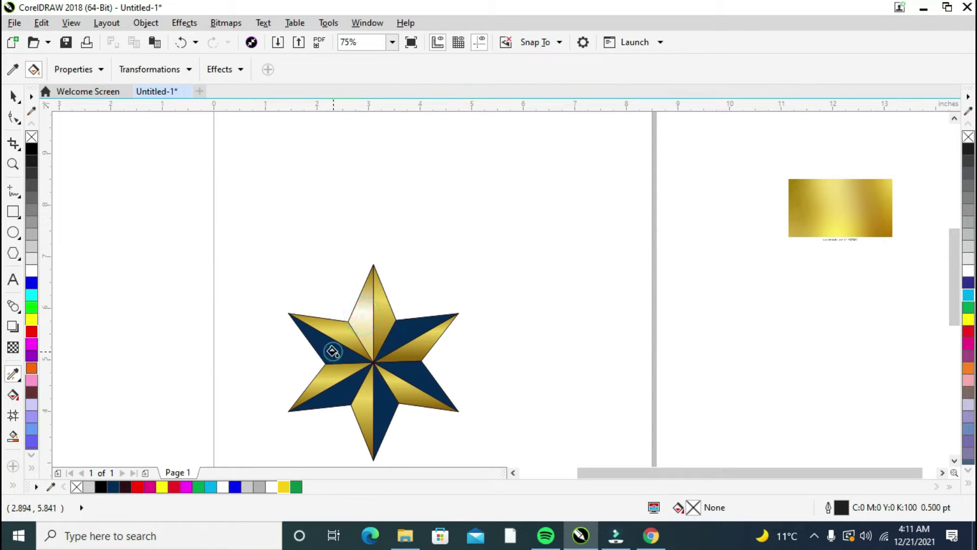
pyautogui.click(332, 351)
pyautogui.click(333, 392)
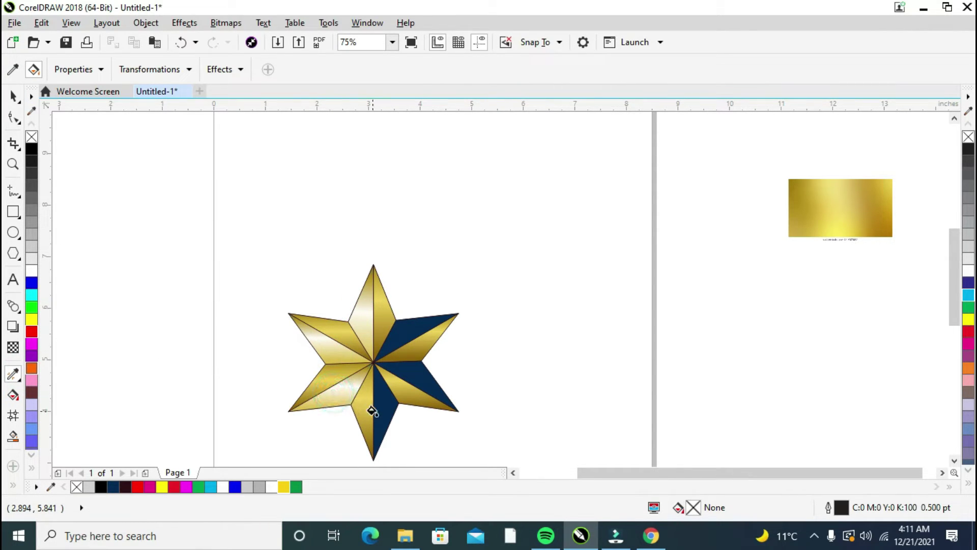
pyautogui.click(377, 414)
pyautogui.click(410, 381)
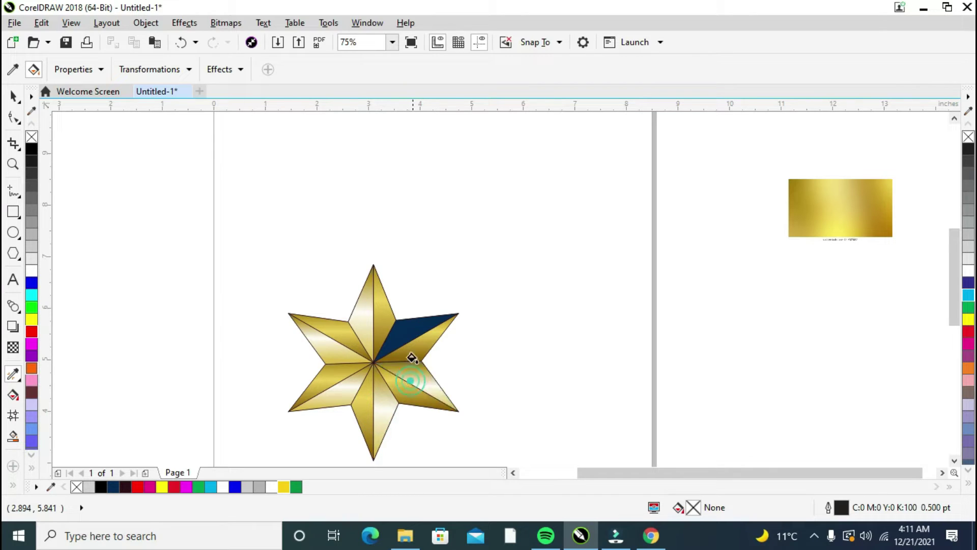
pyautogui.click(401, 332)
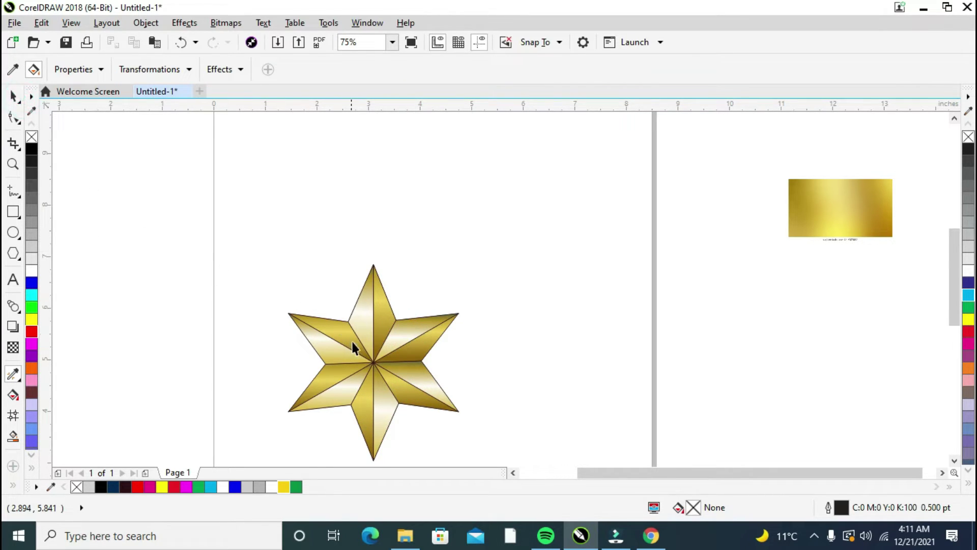
pyautogui.click(371, 344)
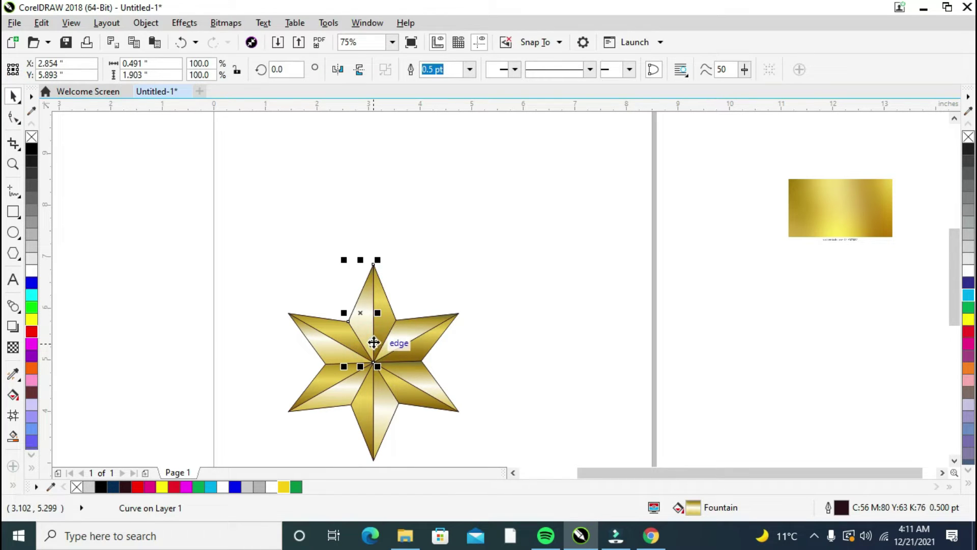
pyautogui.click(373, 342)
pyautogui.click(388, 353)
pyautogui.click(373, 371)
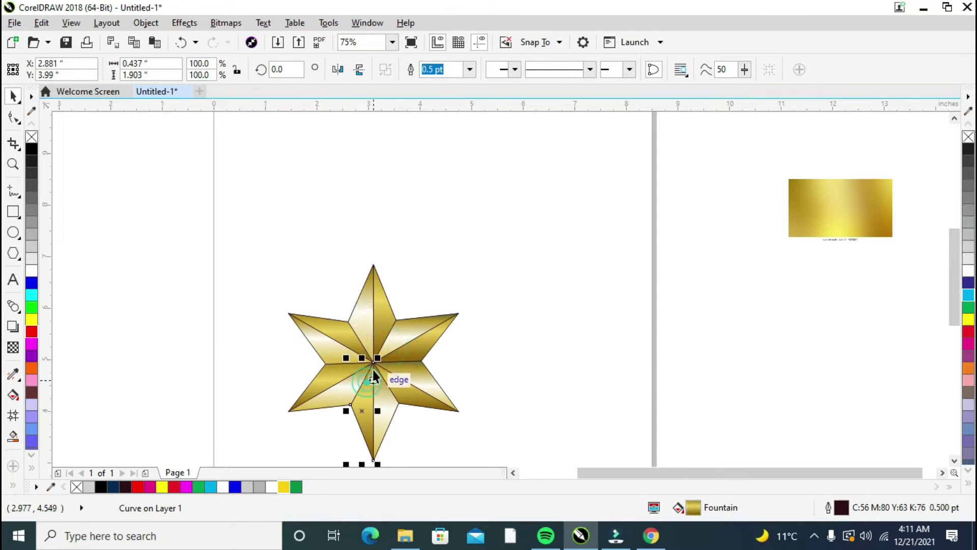
pyautogui.click(374, 363)
pyautogui.click(493, 334)
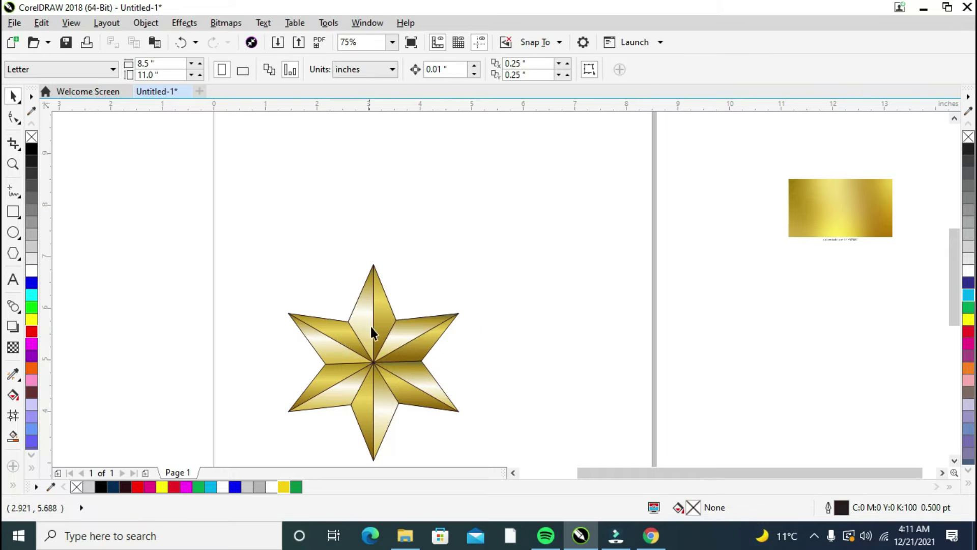
pyautogui.click(372, 363)
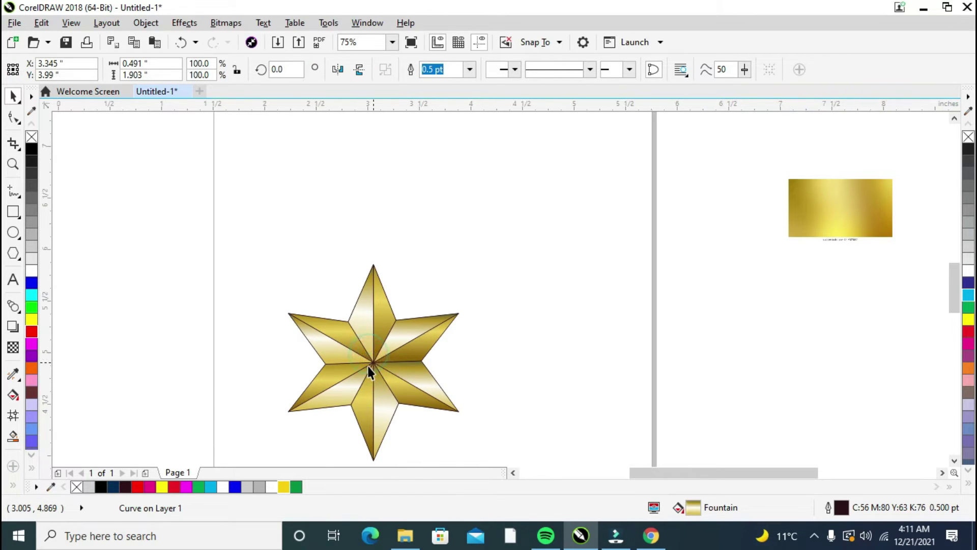
pyautogui.scroll(2, 372, 364)
# - Select all twelve gradient facets of the star and move them about 3 inches to the right, off the original outline
pyautogui.click(299, 322)
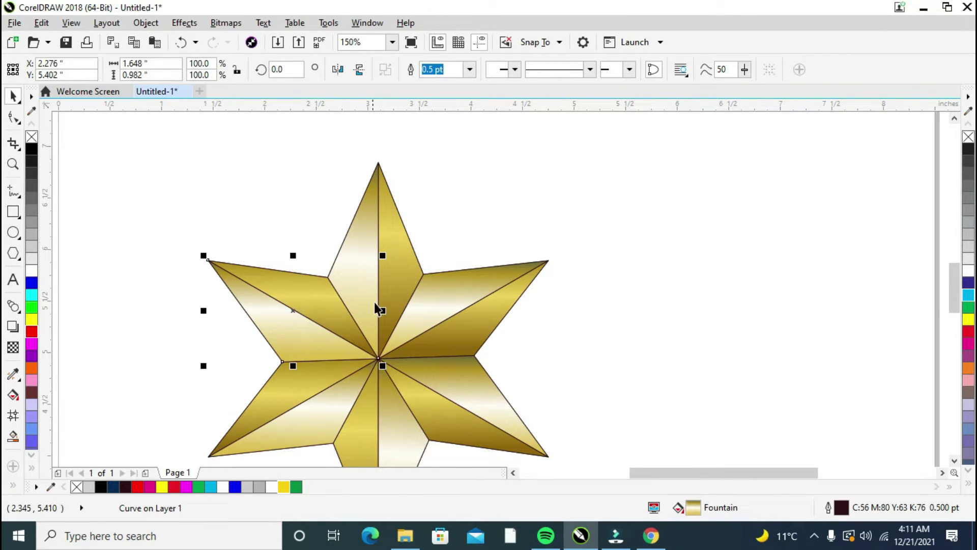
pyautogui.scroll(-2, 377, 305)
pyautogui.keyDown('shift'); pyautogui.click(351, 300); pyautogui.keyUp('shift')
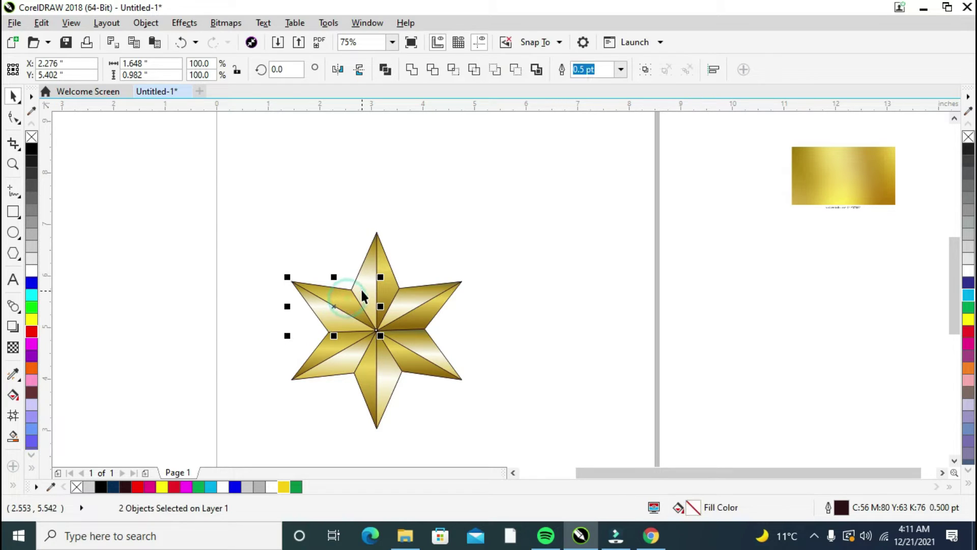
pyautogui.keyDown('shift'); pyautogui.click(362, 288); pyautogui.keyUp('shift')
pyautogui.keyDown('shift'); pyautogui.click(393, 290); pyautogui.keyUp('shift')
pyautogui.keyDown('shift'); pyautogui.click(417, 312); pyautogui.keyUp('shift')
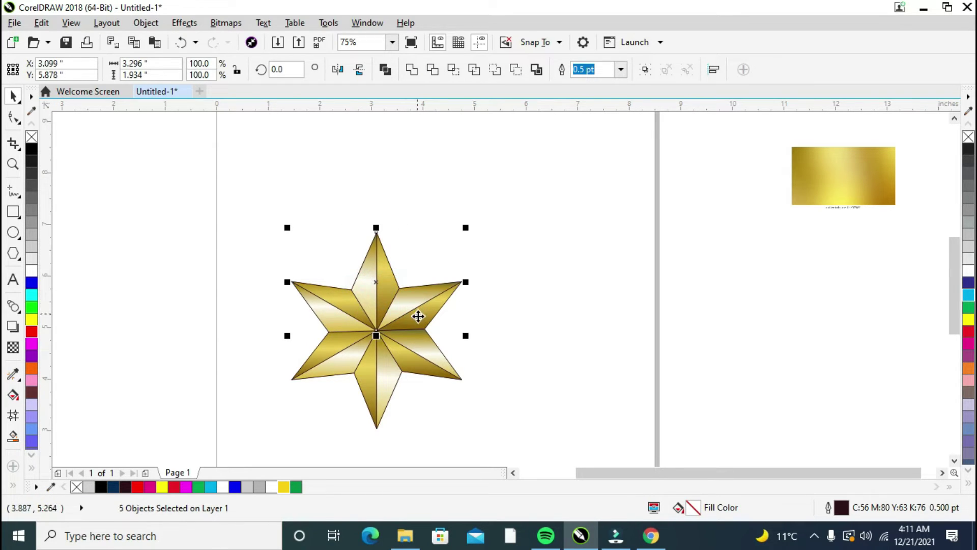
pyautogui.keyDown('shift'); pyautogui.click(419, 351); pyautogui.keyUp('shift')
pyautogui.keyDown('shift'); pyautogui.click(405, 363); pyautogui.keyUp('shift')
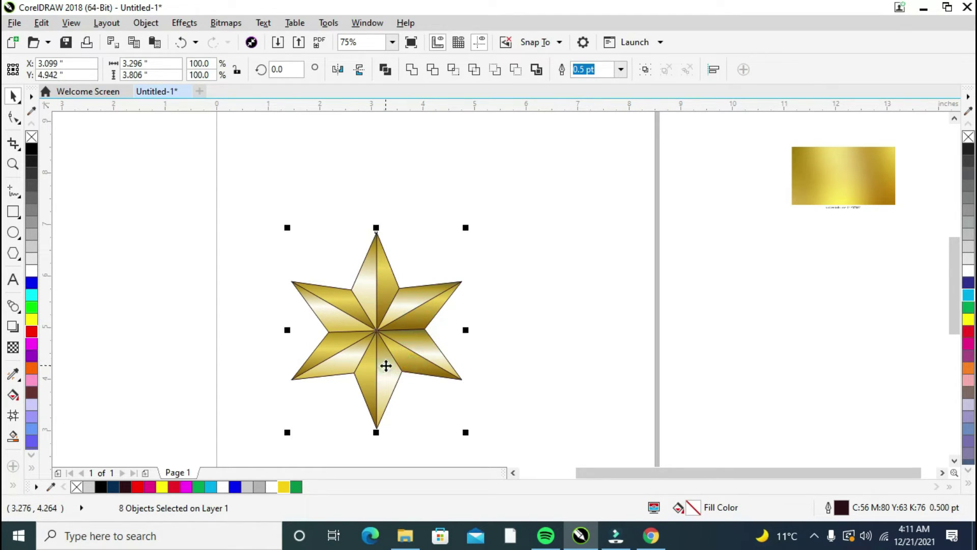
pyautogui.keyDown('shift'); pyautogui.click(384, 364); pyautogui.keyUp('shift')
pyautogui.keyDown('shift'); pyautogui.click(371, 368); pyautogui.keyUp('shift')
pyautogui.keyDown('shift'); pyautogui.click(345, 360); pyautogui.keyUp('shift')
pyautogui.keyDown('shift'); pyautogui.click(332, 340); pyautogui.keyUp('shift')
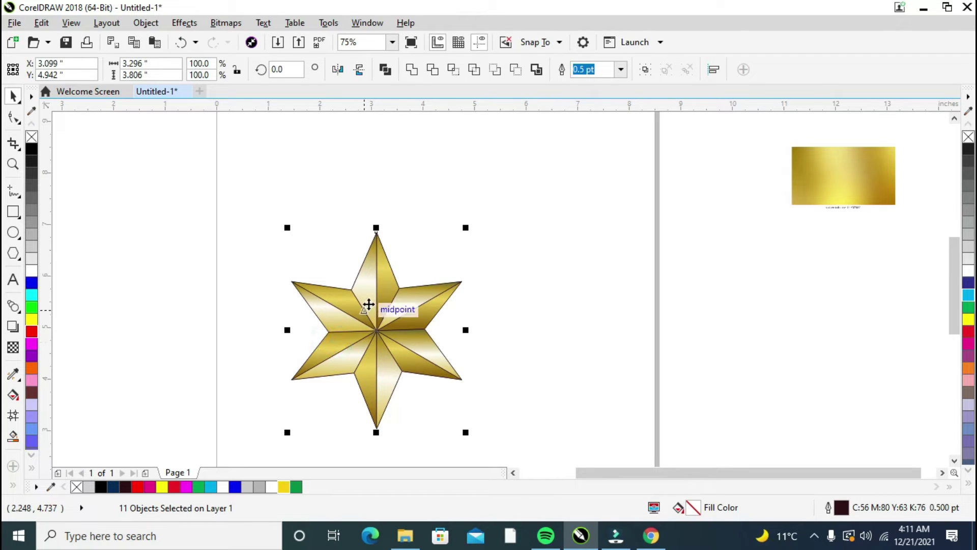
pyautogui.moveTo(377, 331); pyautogui.dragTo(528, 315)
pyautogui.hotkey('ctrl', 'z')
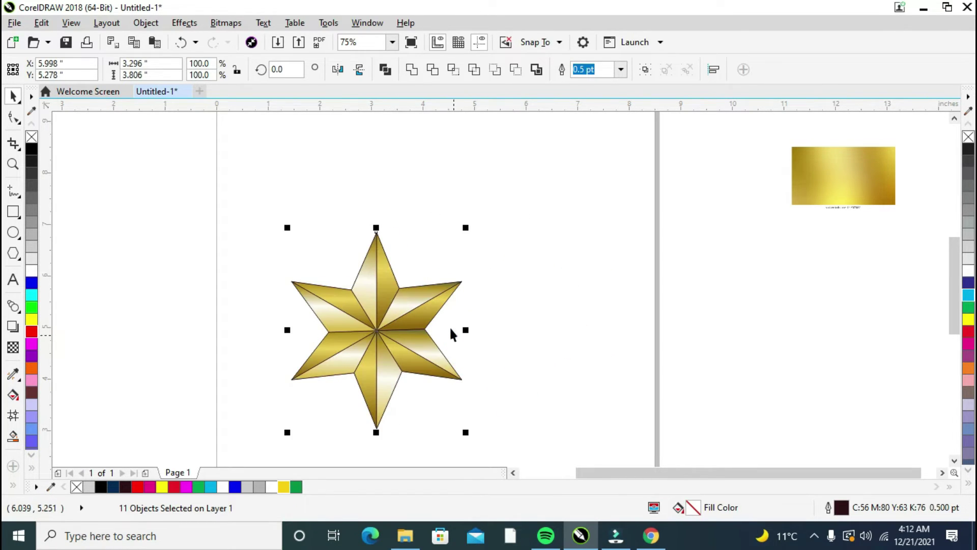
pyautogui.keyDown('shift'); pyautogui.click(360, 323); pyautogui.keyUp('shift')
pyautogui.moveTo(360, 323); pyautogui.dragTo(518, 314)
# - Move the group of dividing lines out to the left of the outline star and set its outline width to 1.5 pt
pyautogui.click(378, 332)
pyautogui.moveTo(377, 332); pyautogui.dragTo(198, 327)
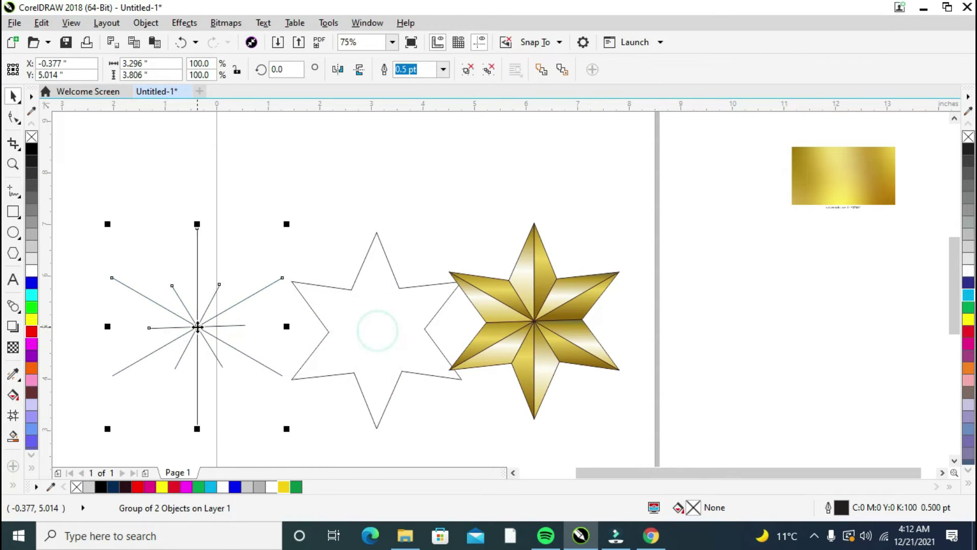
pyautogui.click(443, 69)
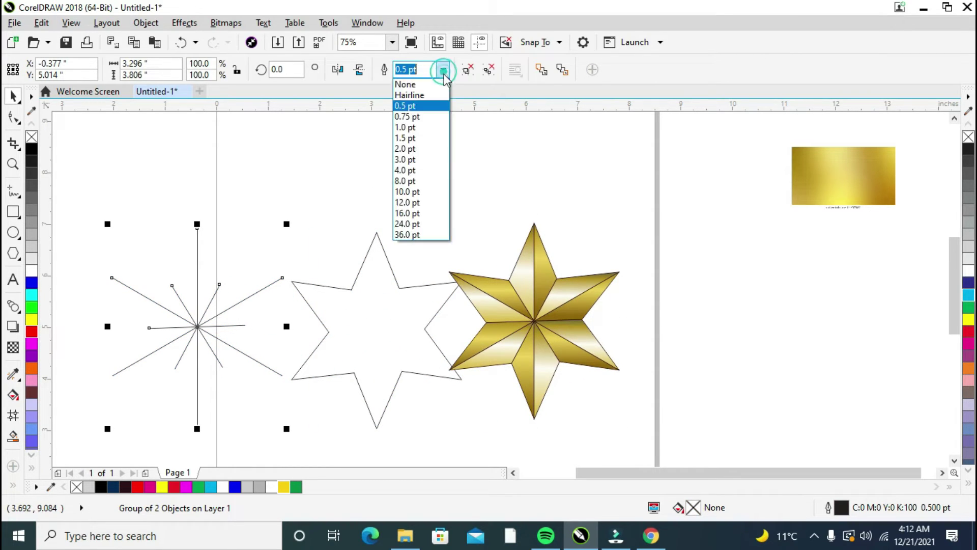
pyautogui.click(412, 138)
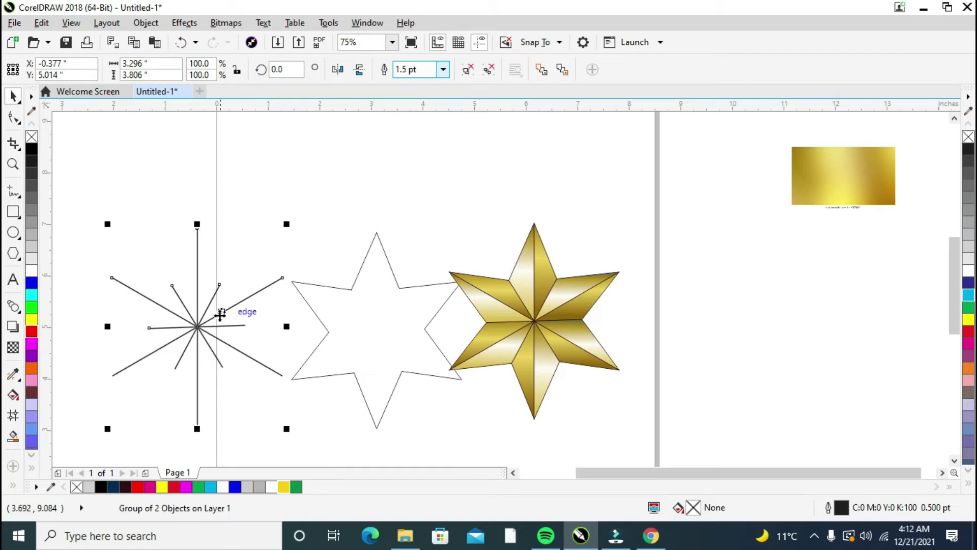
pyautogui.moveTo(200, 326); pyautogui.dragTo(214, 326)
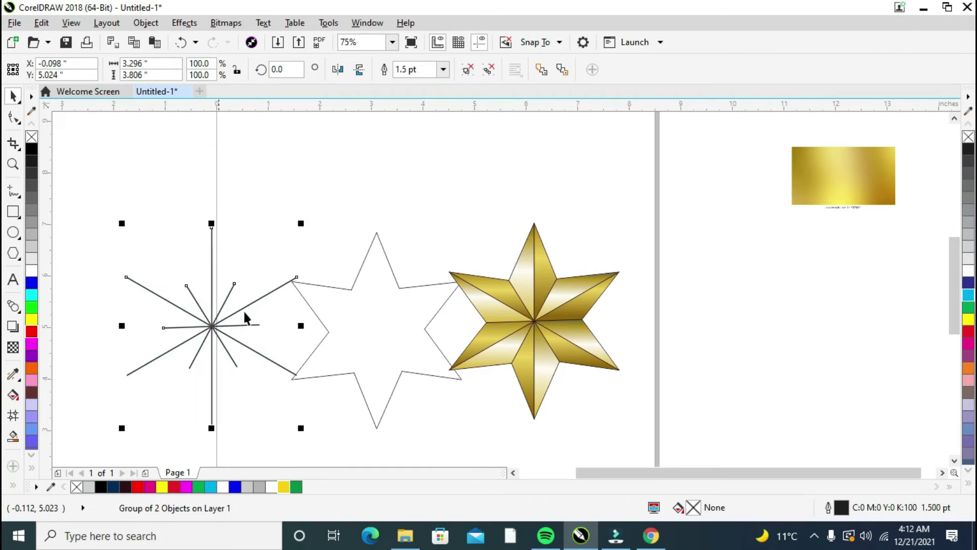
pyautogui.click(41, 23)
pyautogui.moveTo(81, 30)
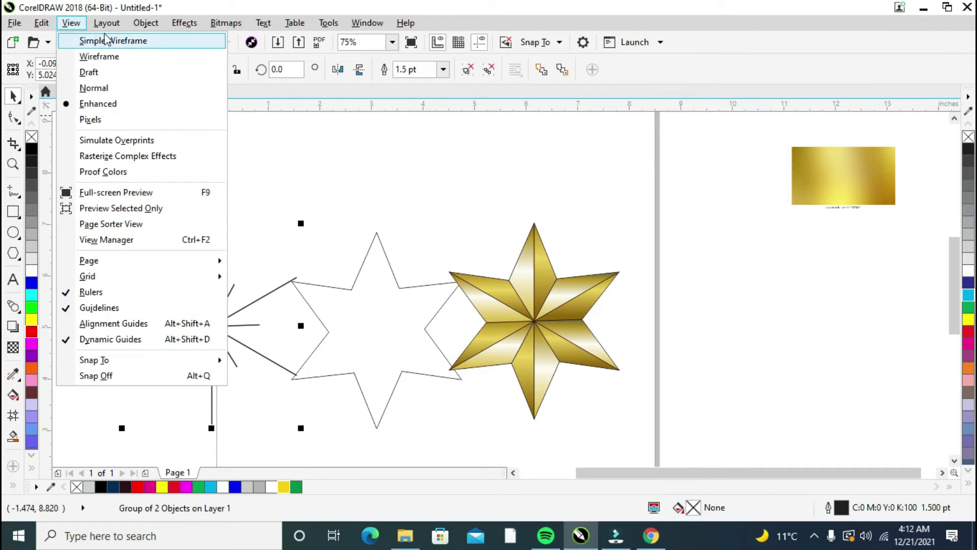
pyautogui.moveTo(122, 28)
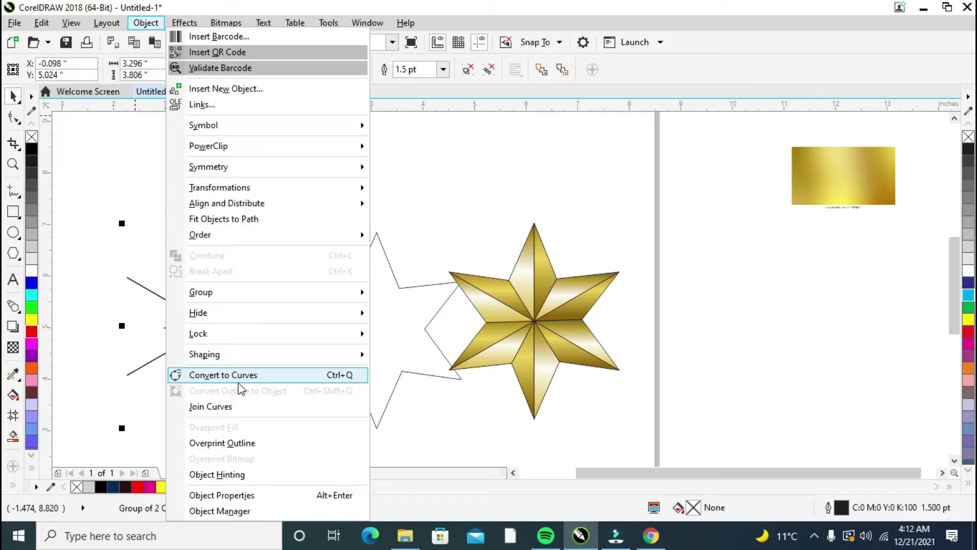
pyautogui.click(238, 379)
pyautogui.click(183, 23)
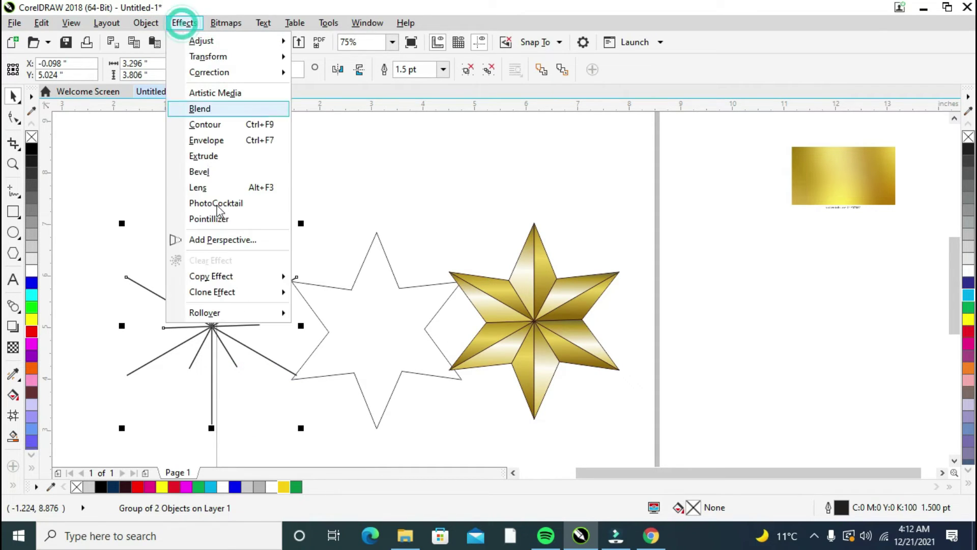
pyautogui.moveTo(225, 23)
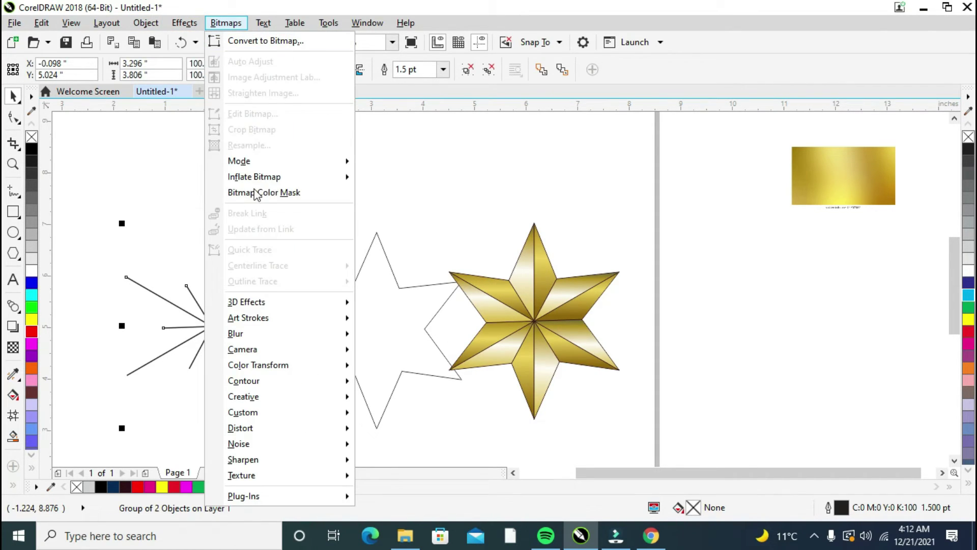
pyautogui.click(190, 12)
pyautogui.click(185, 23)
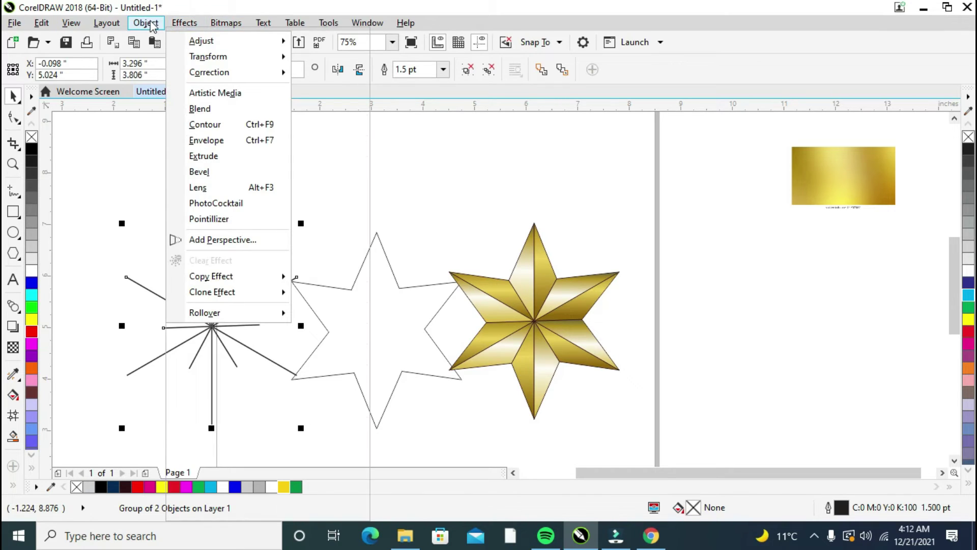
pyautogui.moveTo(151, 25)
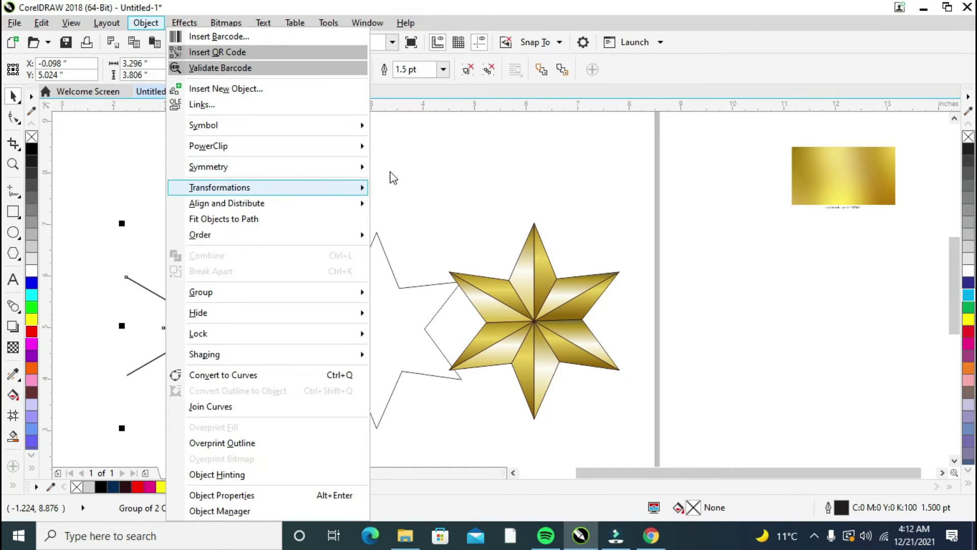
pyautogui.click(411, 171)
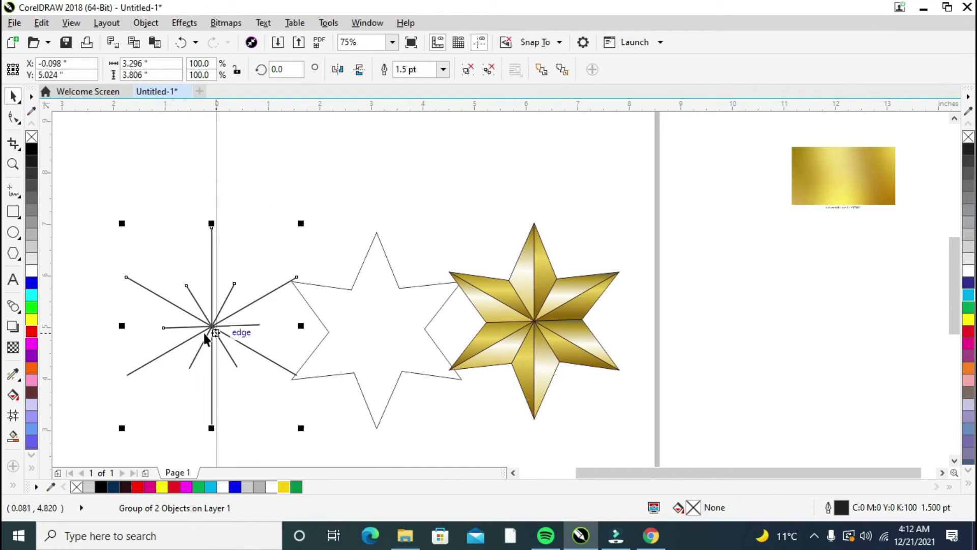
# - Move the group of dividing lines about half an inch to the right and give it a white fill
pyautogui.moveTo(206, 335); pyautogui.dragTo(243, 334)
pyautogui.scroll(-4, 964, 375)
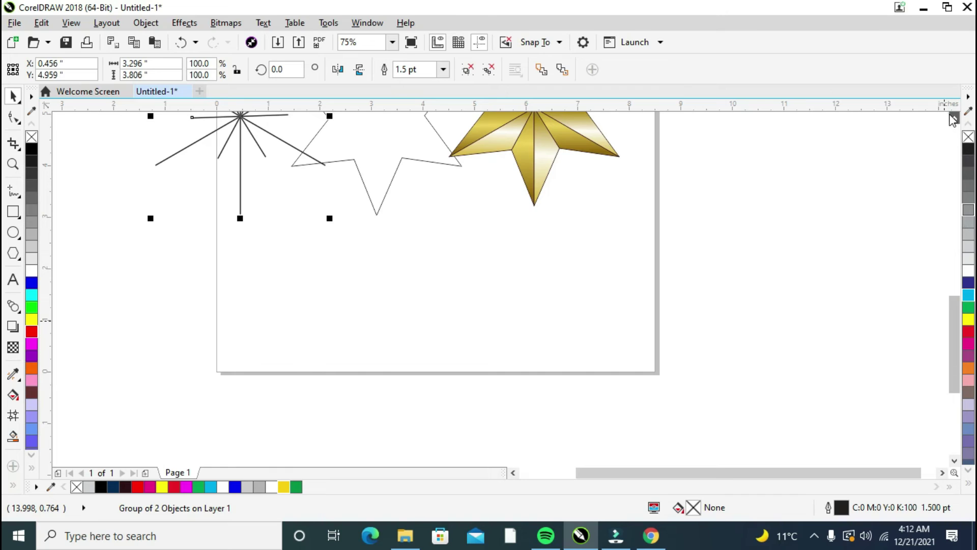
pyautogui.scroll(2, 953, 119)
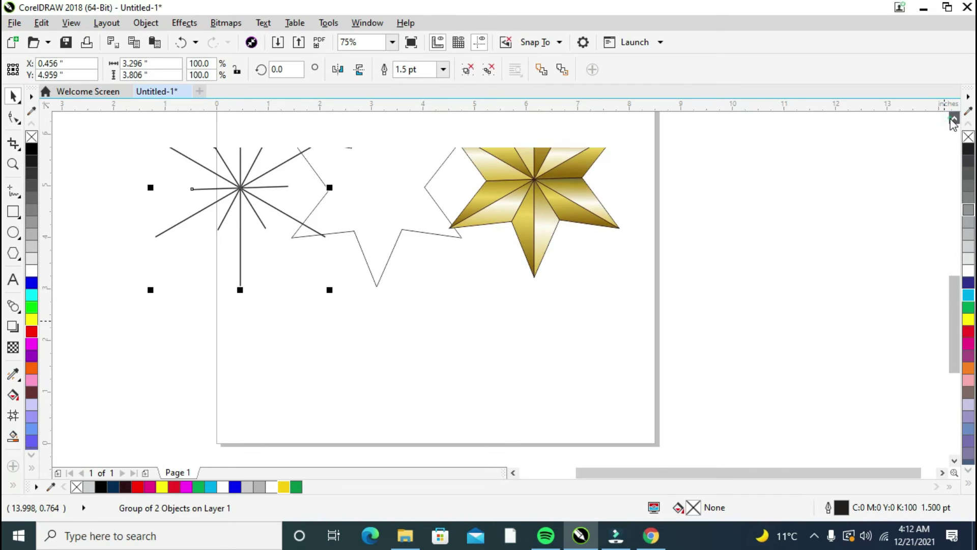
pyautogui.click(969, 270)
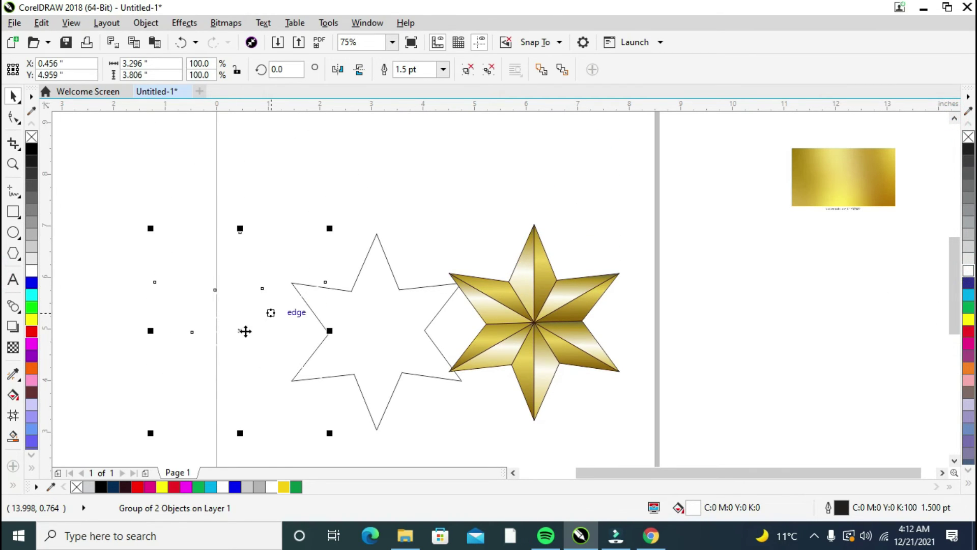
# - Move the group of white dividing lines onto the gold star and bring it to the front of the facets
pyautogui.moveTo(246, 331)
pyautogui.mouseDown()
pyautogui.moveTo(519, 338)
pyautogui.moveTo(534, 325)
pyautogui.moveTo(538, 337)
pyautogui.mouseUp()
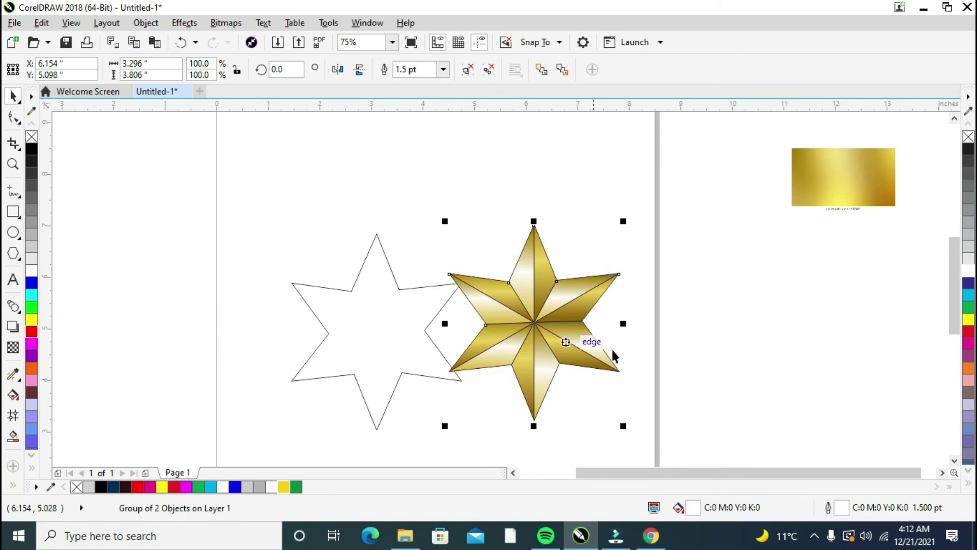
pyautogui.press('pageup')
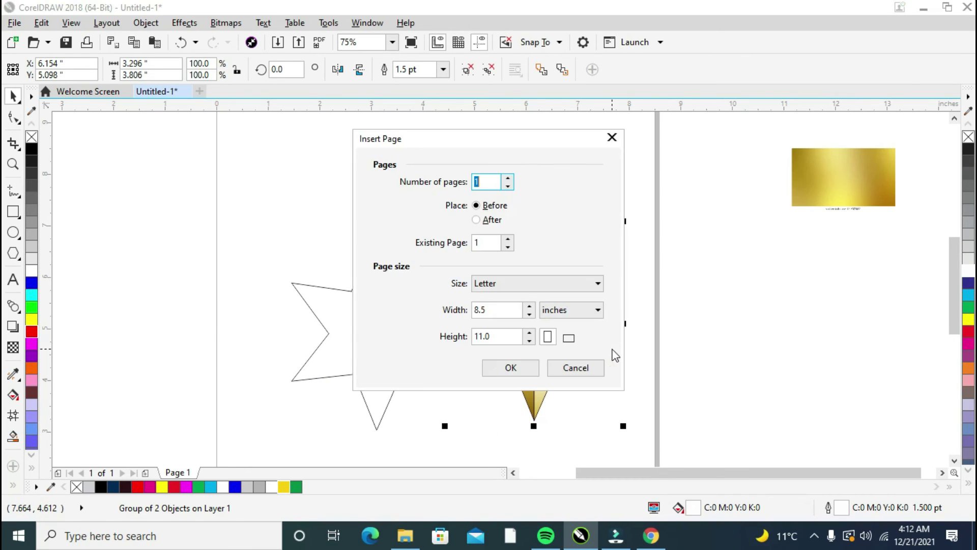
pyautogui.click(571, 371)
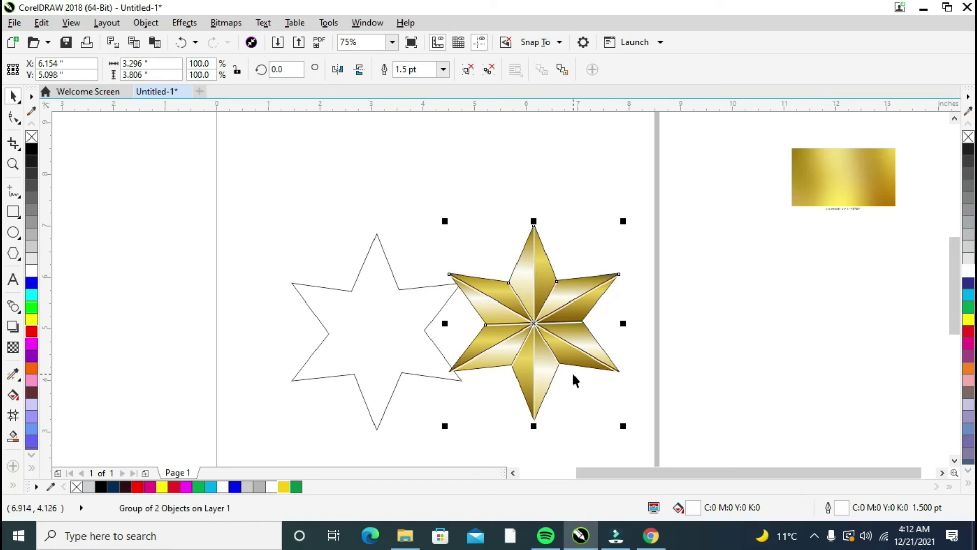
# - Nudge the dividing lines up slightly to align them with the joints between the gold star's facets
pyautogui.scroll(2, 573, 375)
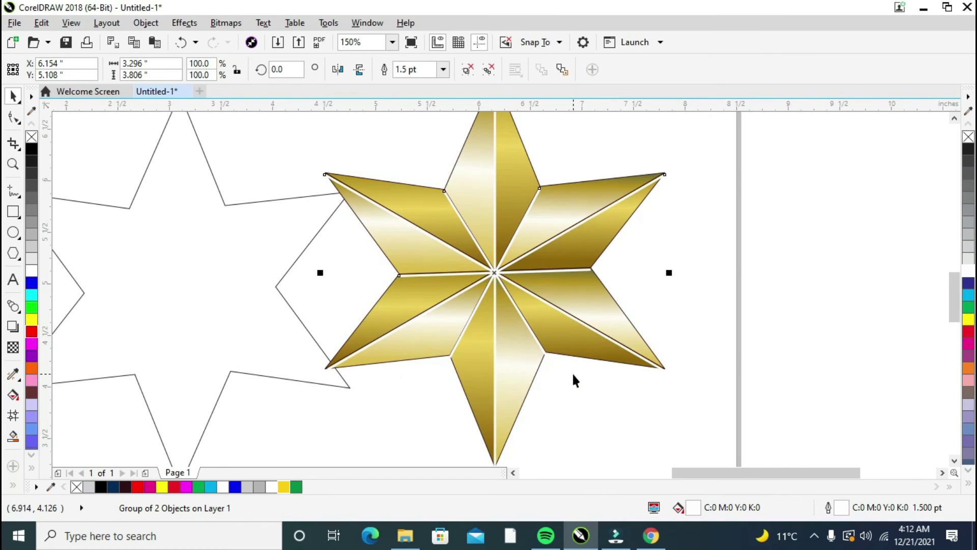
pyautogui.press('Up')
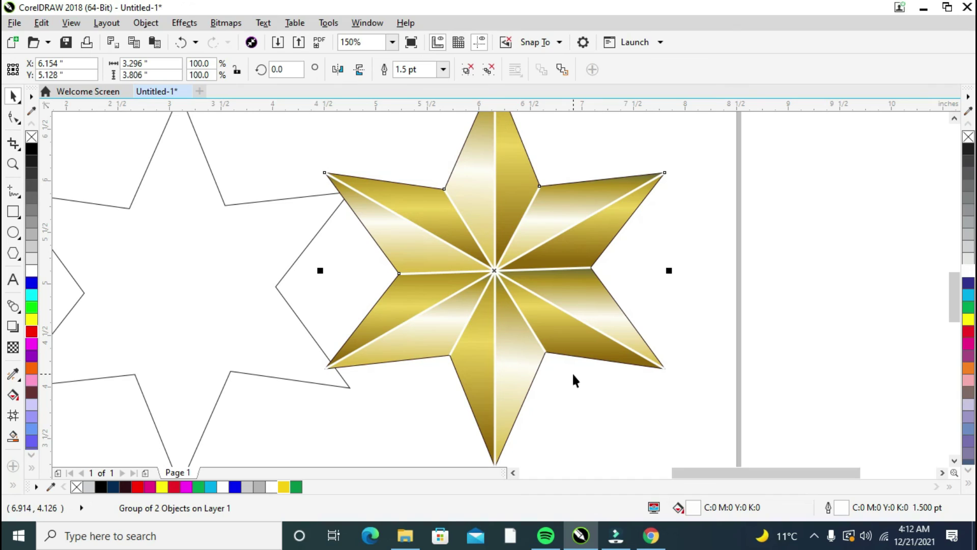
pyautogui.scroll(-2, 572, 371)
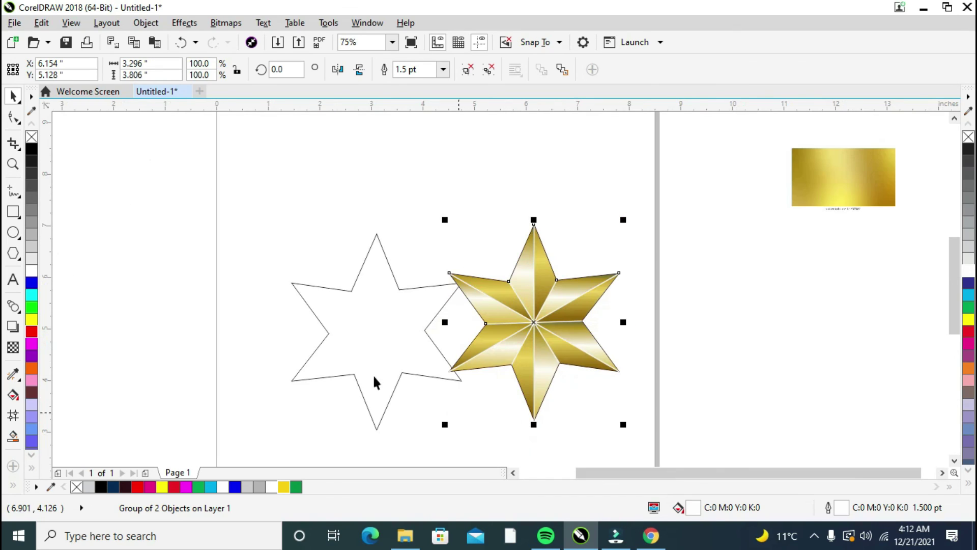
# - Delete the unfilled outline star beside the gold star
pyautogui.click(338, 324)
pyautogui.press('Delete')
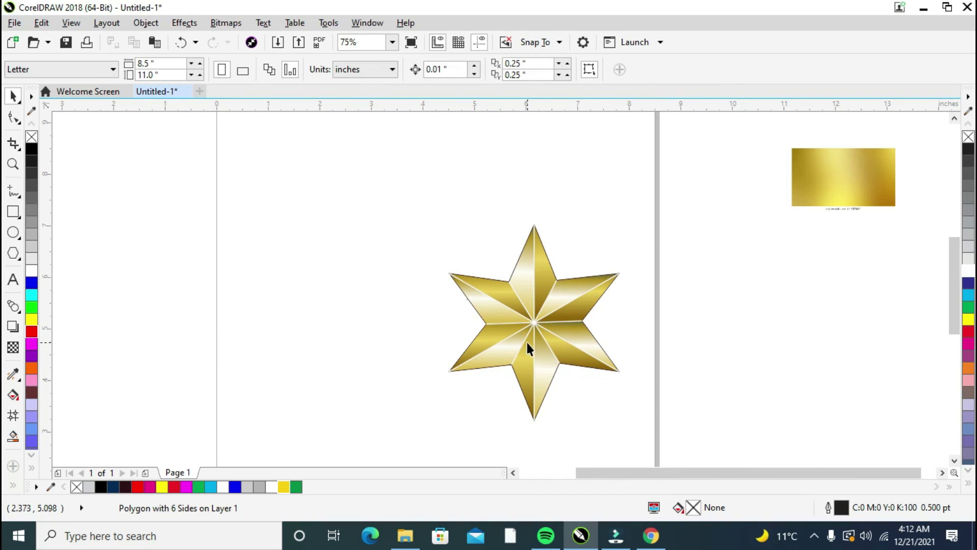
pyautogui.scroll(2, 661, 344)
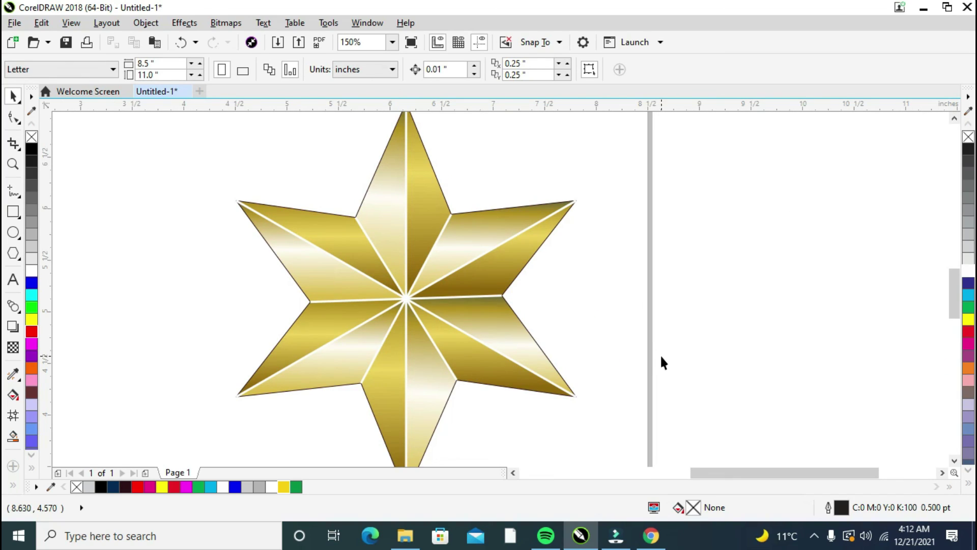
pyautogui.scroll(-2, 661, 362)
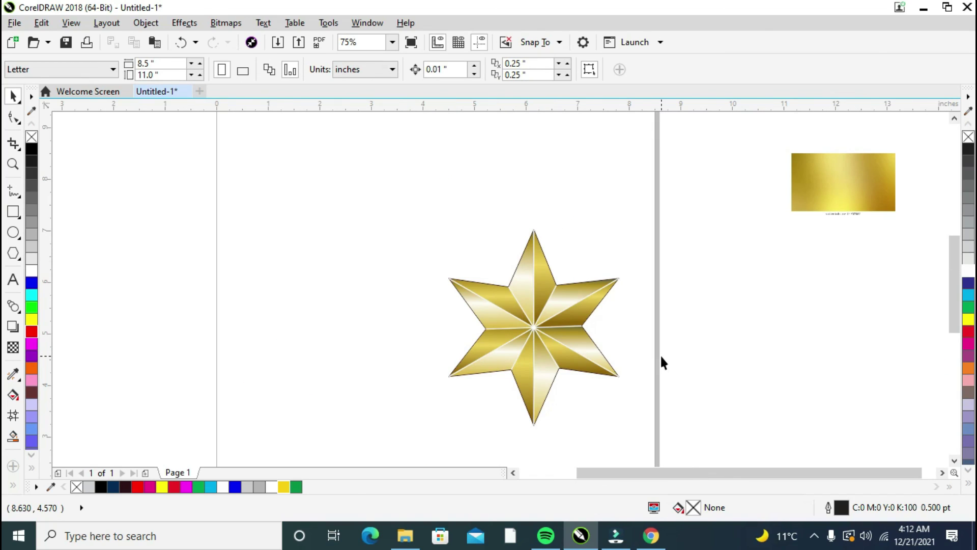